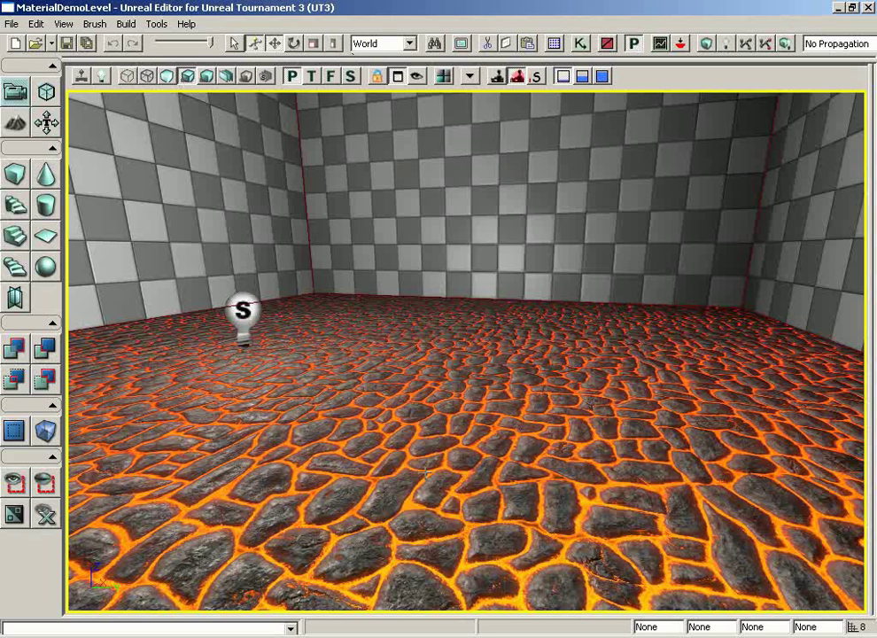
# Step: Open the mat_ZakRocks material from the ZaksMaterials package for editing
pyautogui.moveTo(469, 386); pyautogui.dragTo(448, 473, button='right')
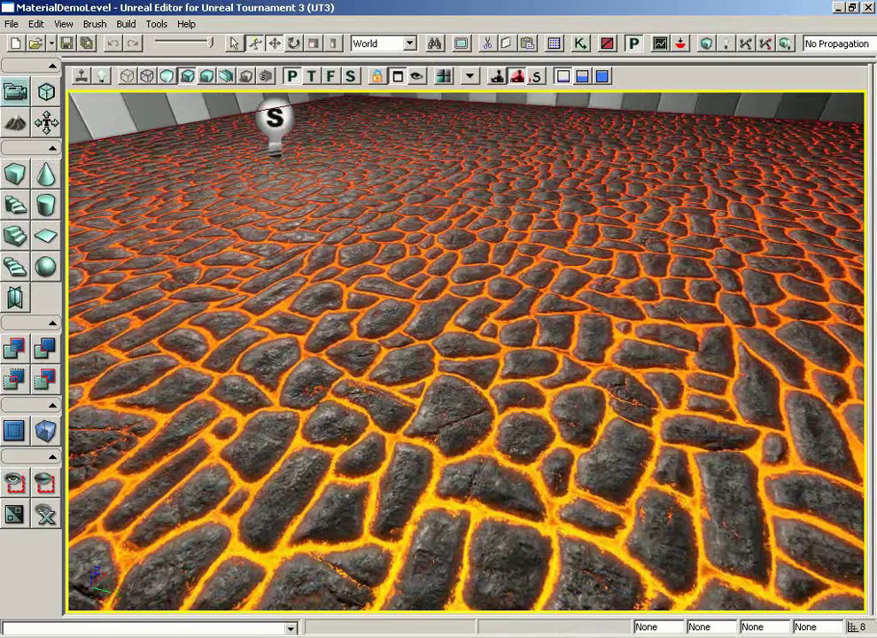
pyautogui.moveTo(469, 386); pyautogui.dragTo(472, 313, button='middle')
pyautogui.moveTo(470, 386); pyautogui.dragTo(469, 404, button='right')
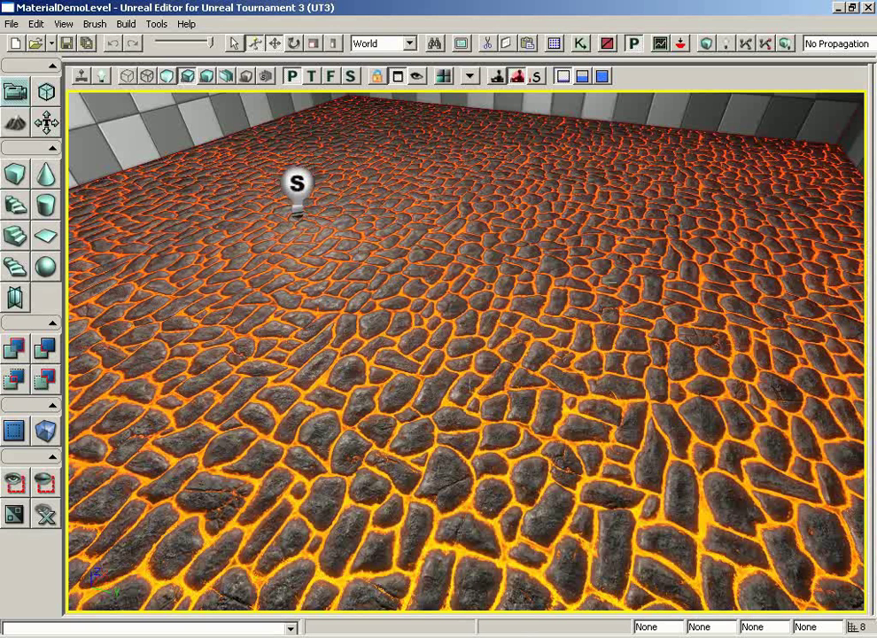
pyautogui.click(553, 44)
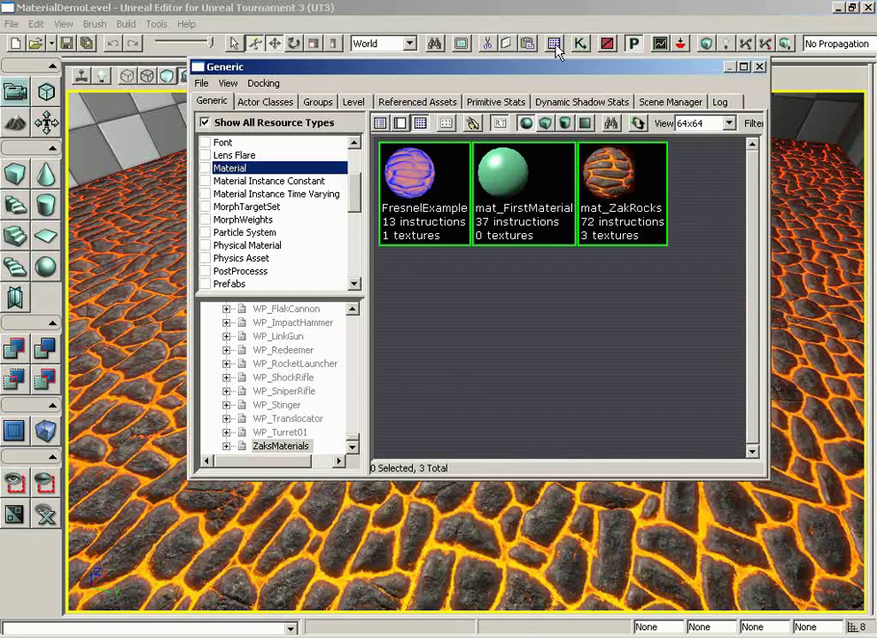
pyautogui.doubleClick(633, 193)
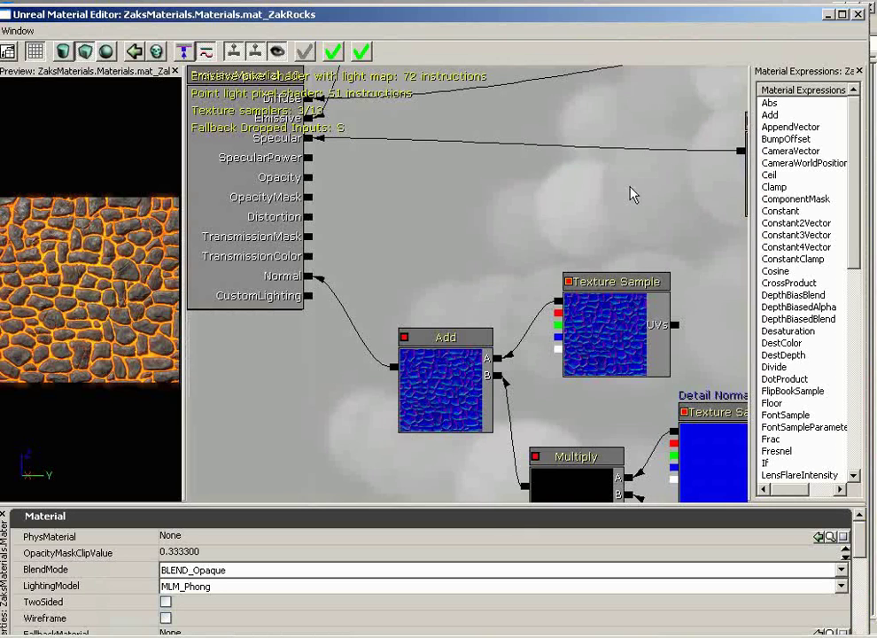
pyautogui.scroll(-6, 567, 174)
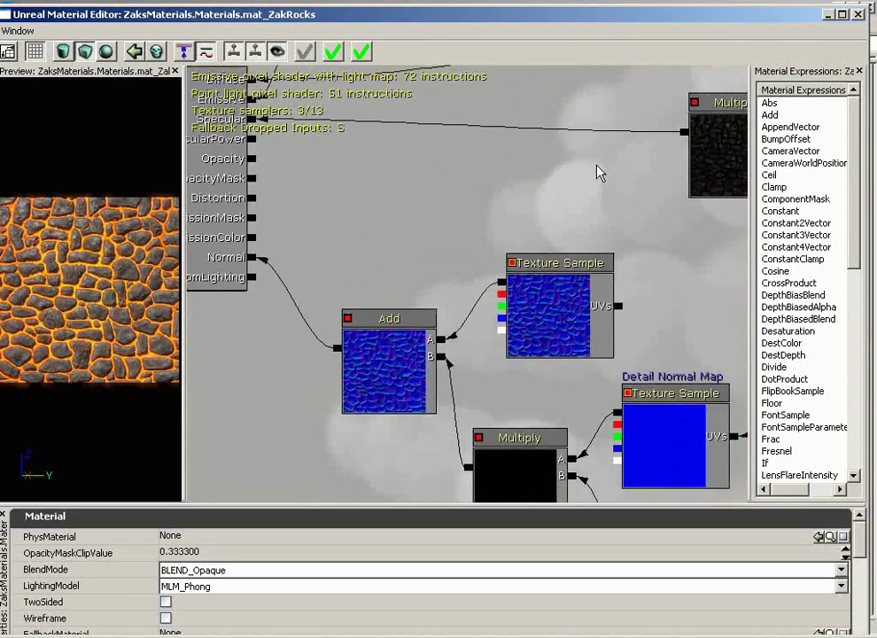
pyautogui.scroll(-2, 666, 74)
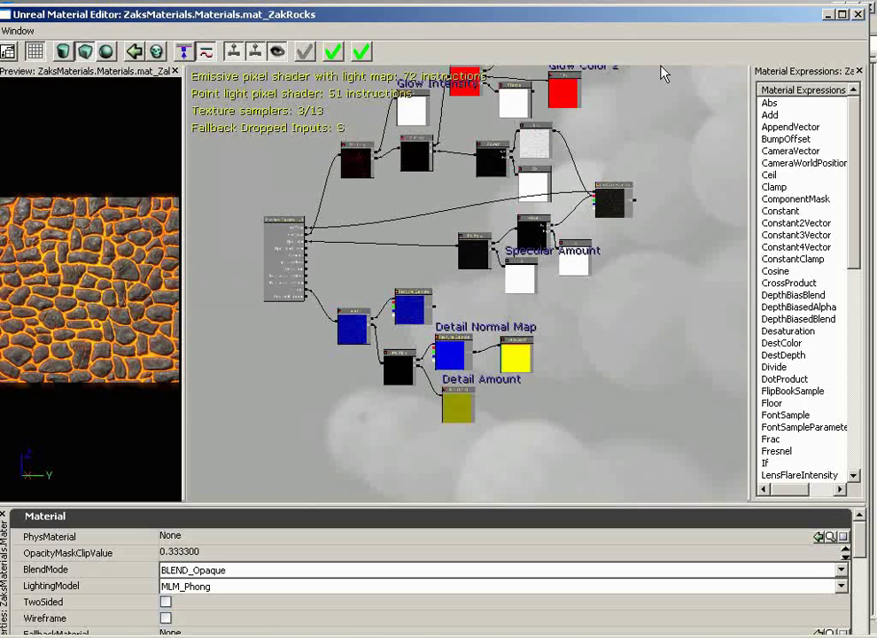
# Step: Inspect the material preview from several angles on the flat plane and on the sphere
pyautogui.moveTo(99, 312); pyautogui.dragTo(64, 391)
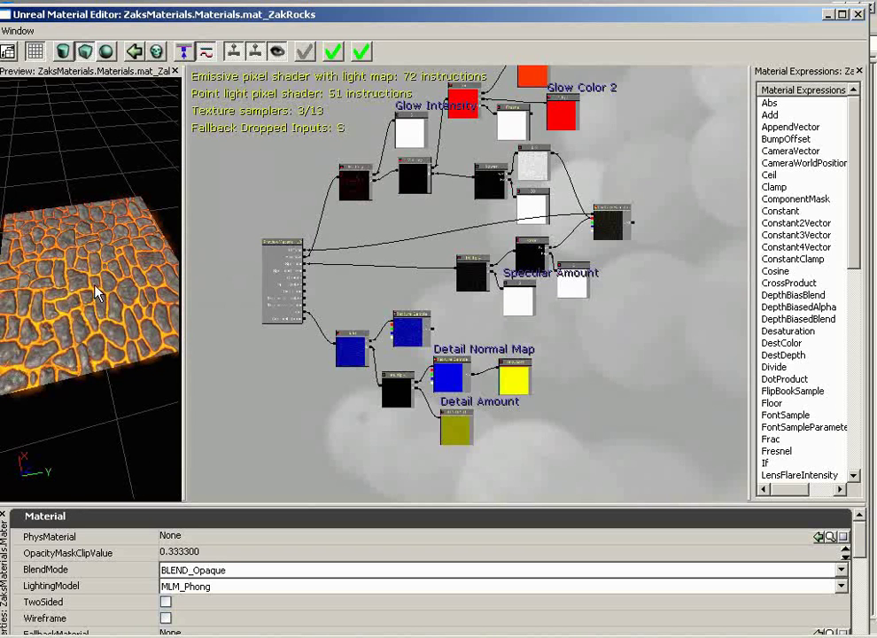
pyautogui.click(85, 51)
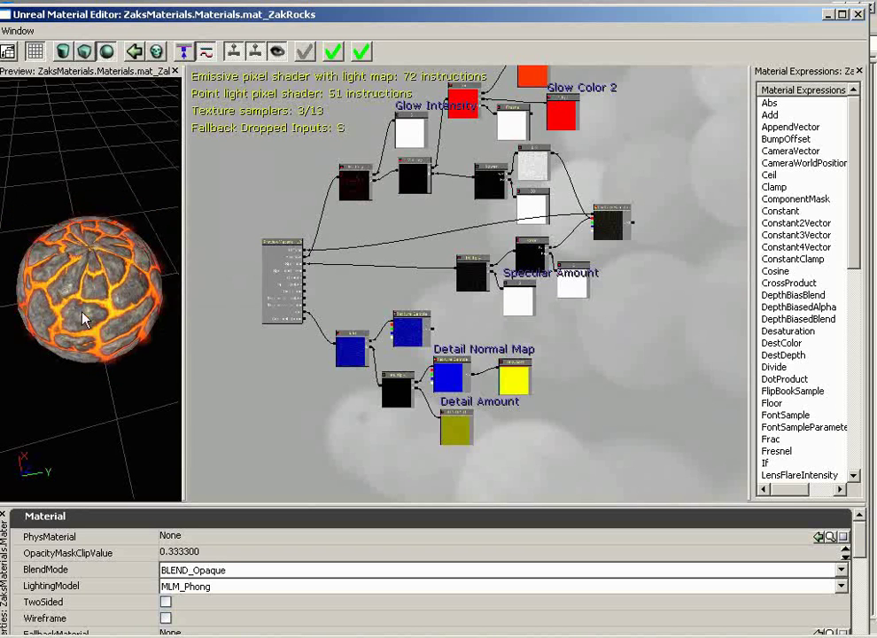
pyautogui.click(85, 51)
pyautogui.moveTo(37, 267); pyautogui.dragTo(77, 232)
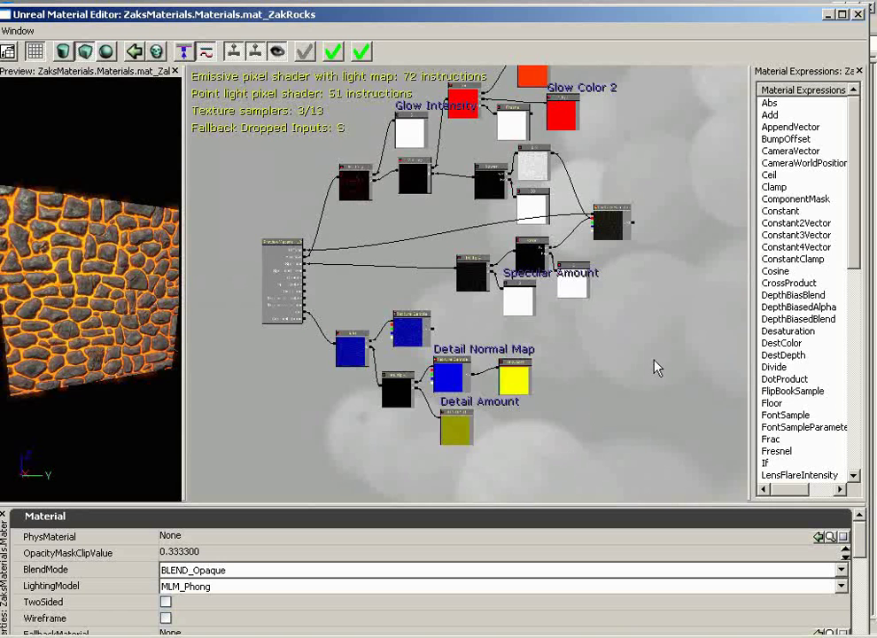
# Step: Add a new Texture Sample node in the empty area beyond the existing diffuse texture node
pyautogui.moveTo(642, 308); pyautogui.dragTo(671, 224)
pyautogui.scroll(5, 672, 231)
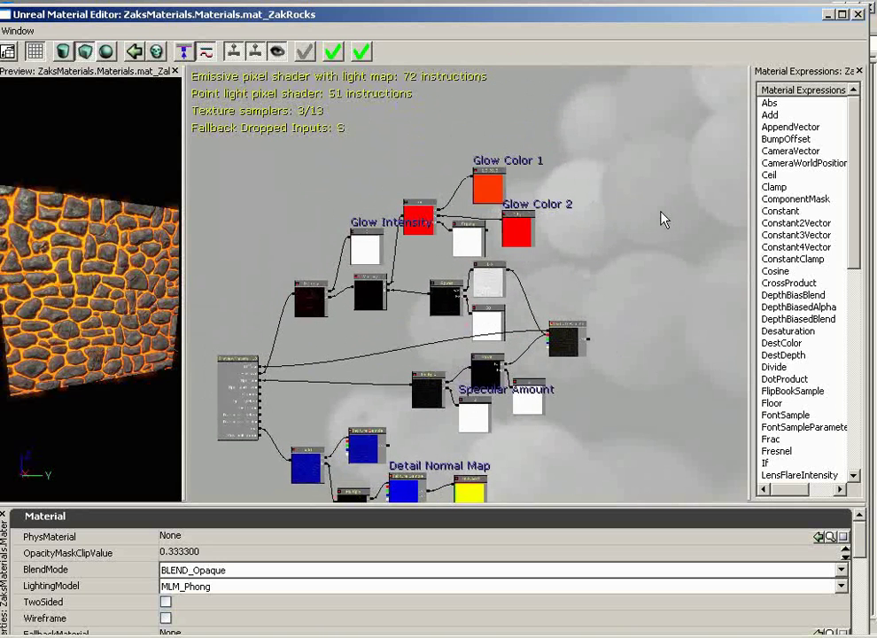
pyautogui.moveTo(736, 258); pyautogui.dragTo(618, 256)
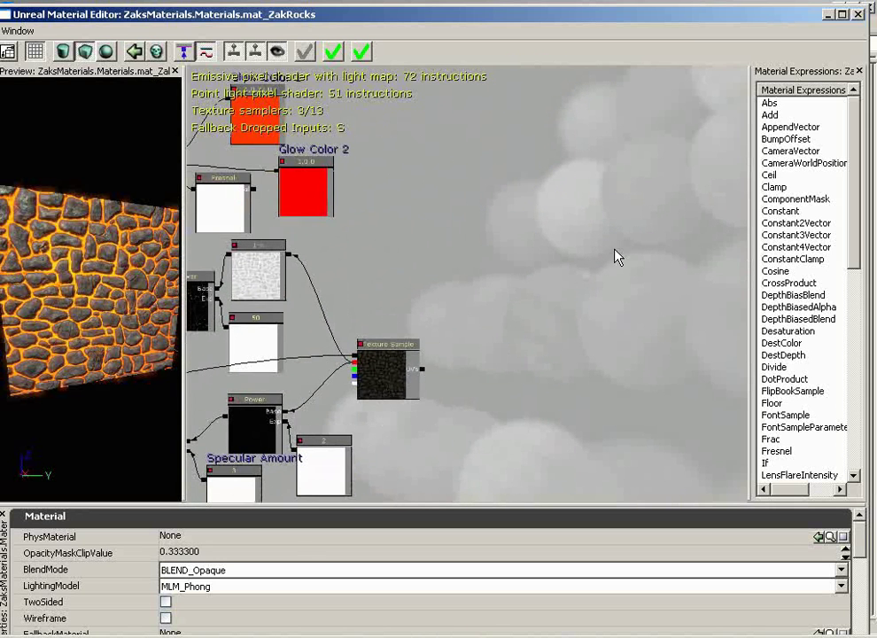
pyautogui.click(527, 247)
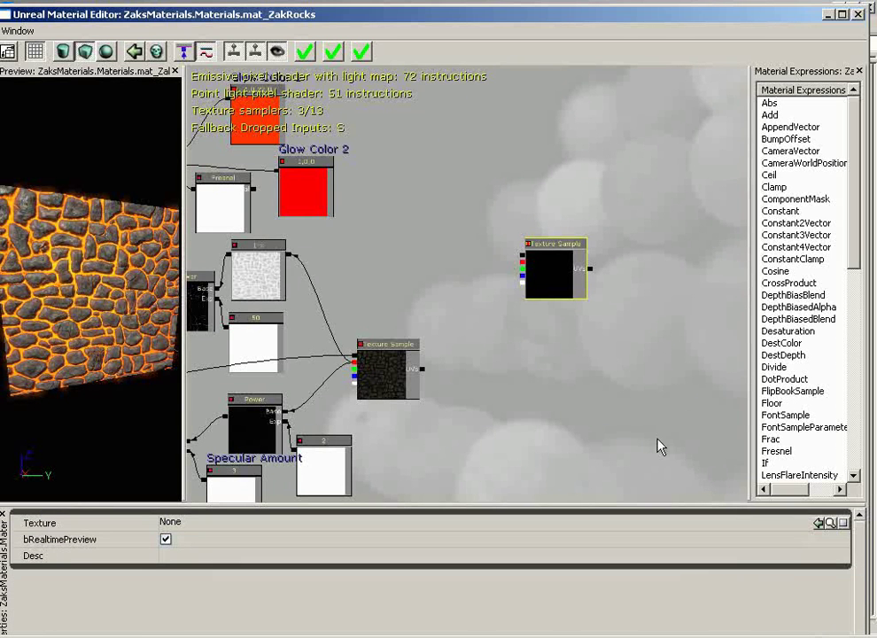
# Step: Load the FX_ExplosionTextures.upk package from the Effects folder into the resource browser
pyautogui.click(833, 524)
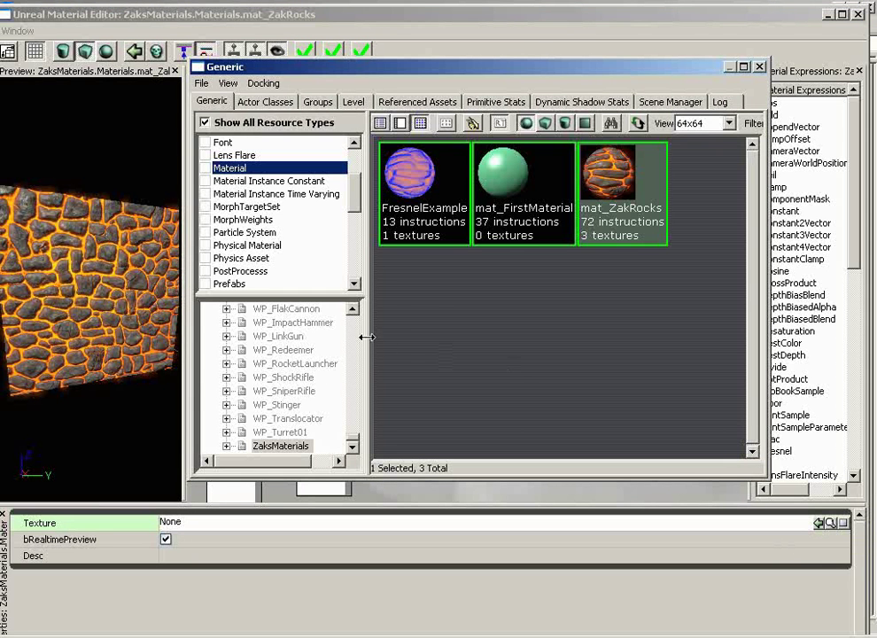
pyautogui.click(202, 83)
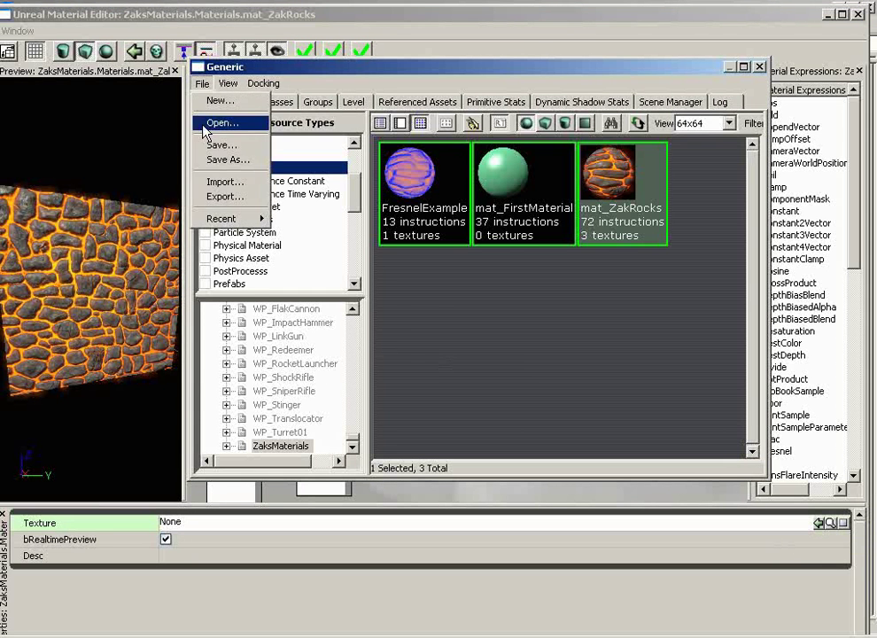
pyautogui.click(206, 125)
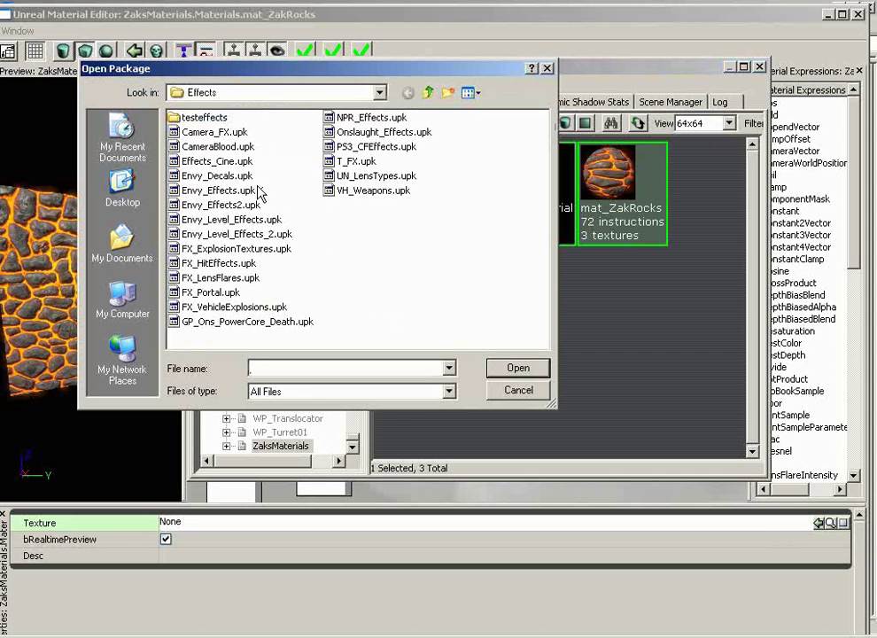
pyautogui.click(223, 190)
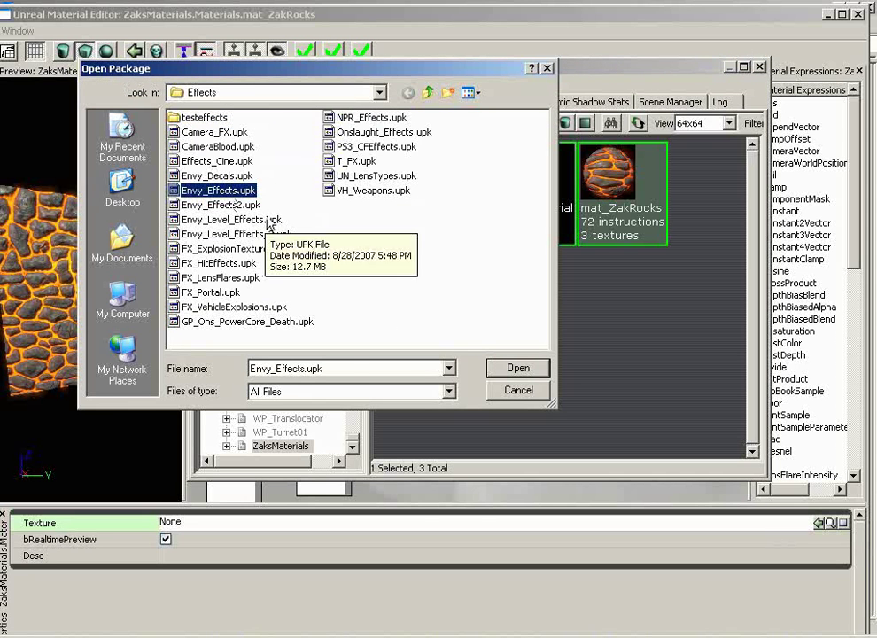
pyautogui.click(237, 249)
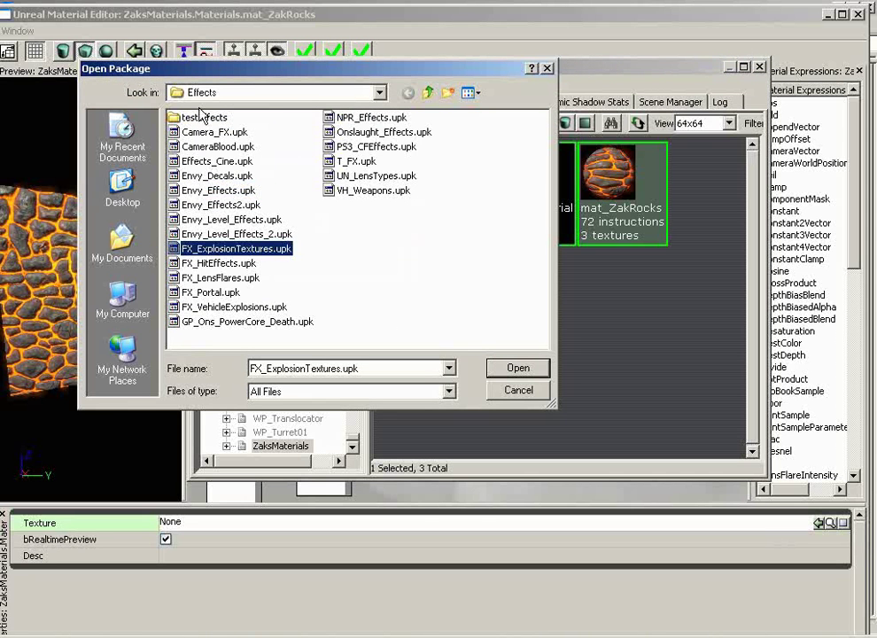
pyautogui.doubleClick(256, 252)
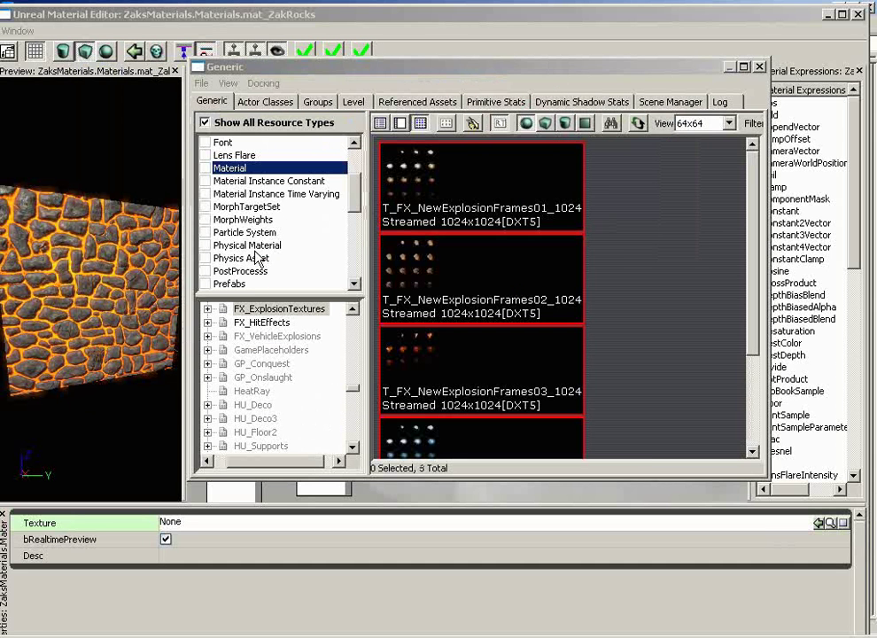
# Step: Assign the T_FX_RoilingFlameModulate texture to the new Texture Sample node
pyautogui.moveTo(747, 237); pyautogui.dragTo(753, 358)
pyautogui.click(603, 401)
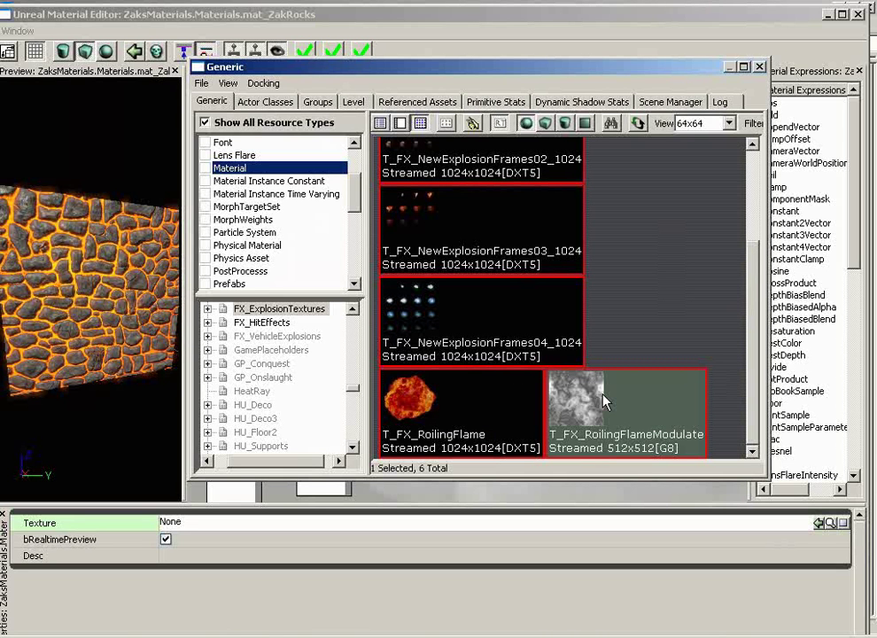
pyautogui.click(759, 66)
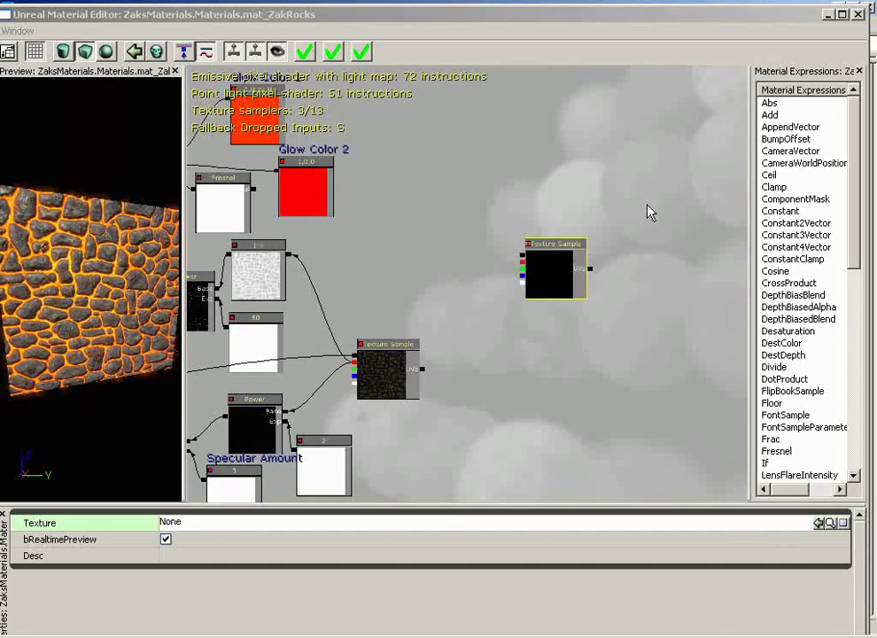
pyautogui.click(818, 522)
# Step: Look over the material network, including the new texture node and the glow, specular and normal branches
pyautogui.moveTo(619, 259); pyautogui.dragTo(629, 280)
pyautogui.scroll(4, 627, 348)
pyautogui.moveTo(744, 392); pyautogui.dragTo(656, 364)
pyautogui.moveTo(634, 256); pyautogui.dragTo(288, 222)
pyautogui.scroll(-1, 289, 221)
pyautogui.scroll(-5, 260, 133)
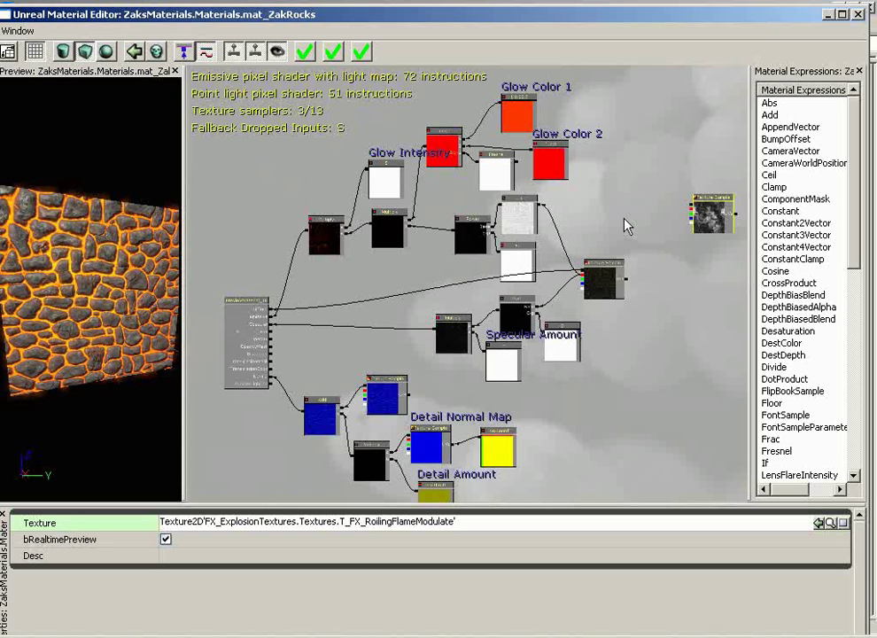
pyautogui.moveTo(647, 335); pyautogui.dragTo(728, 276)
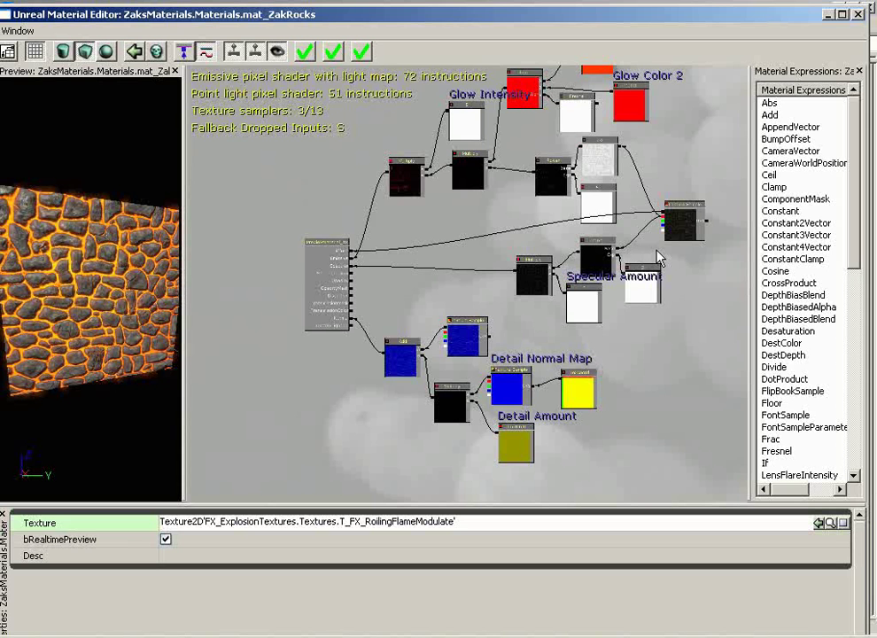
pyautogui.moveTo(669, 312); pyautogui.dragTo(537, 392)
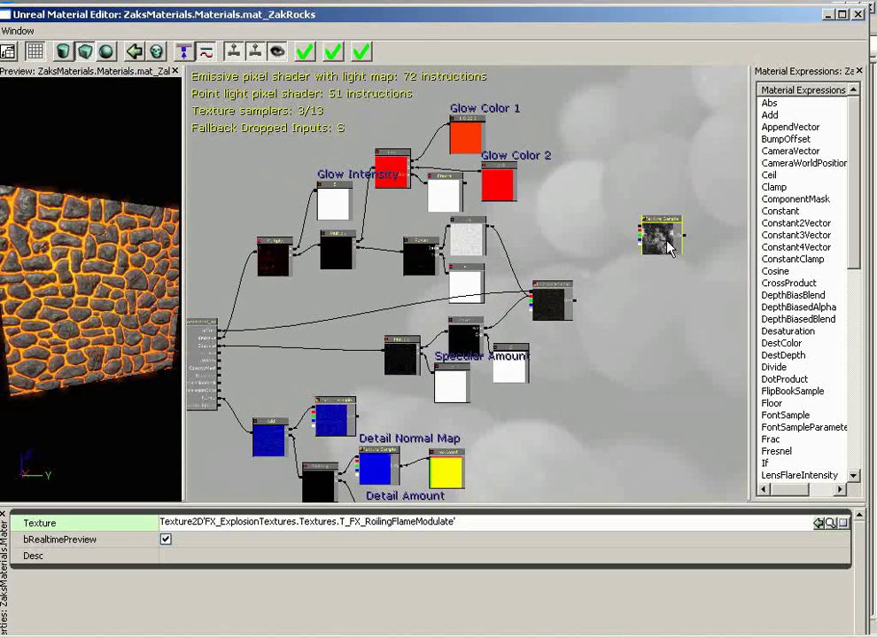
pyautogui.moveTo(644, 363); pyautogui.dragTo(691, 306)
pyautogui.moveTo(598, 402); pyautogui.dragTo(636, 371)
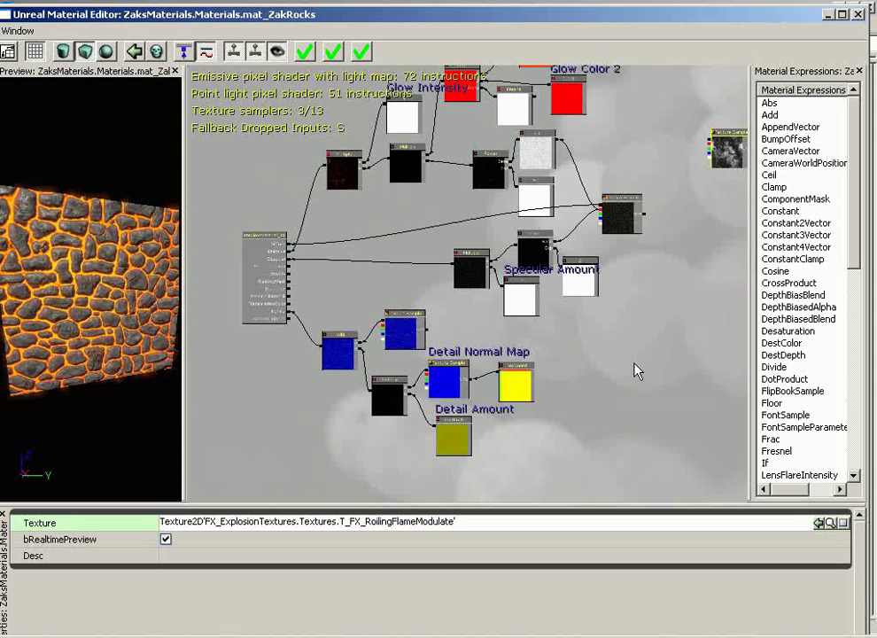
pyautogui.moveTo(558, 411); pyautogui.dragTo(614, 372)
# Step: Select all nodes of the normal map branch and move them together down, away from the specular branch
pyautogui.scroll(6, 615, 417)
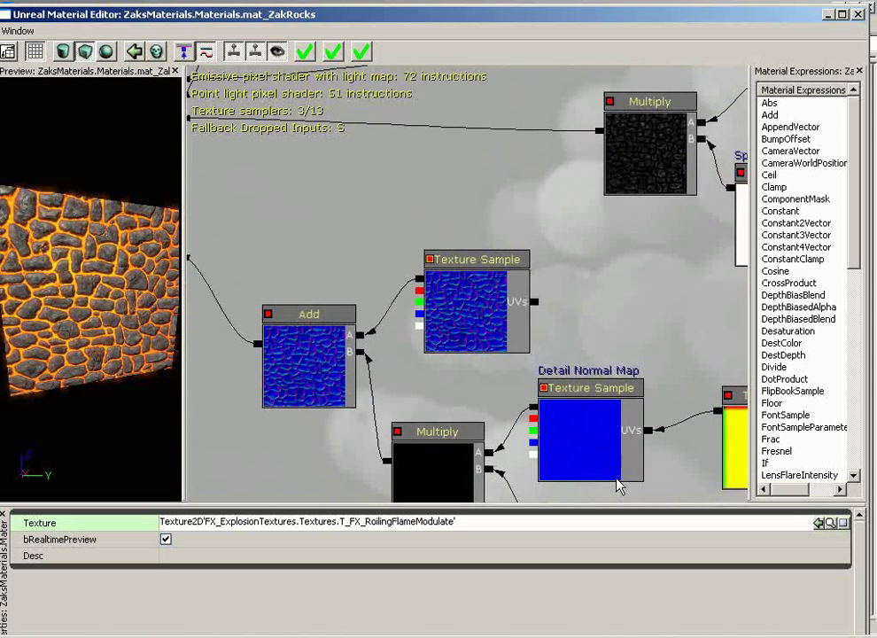
pyautogui.moveTo(617, 485); pyautogui.dragTo(547, 290)
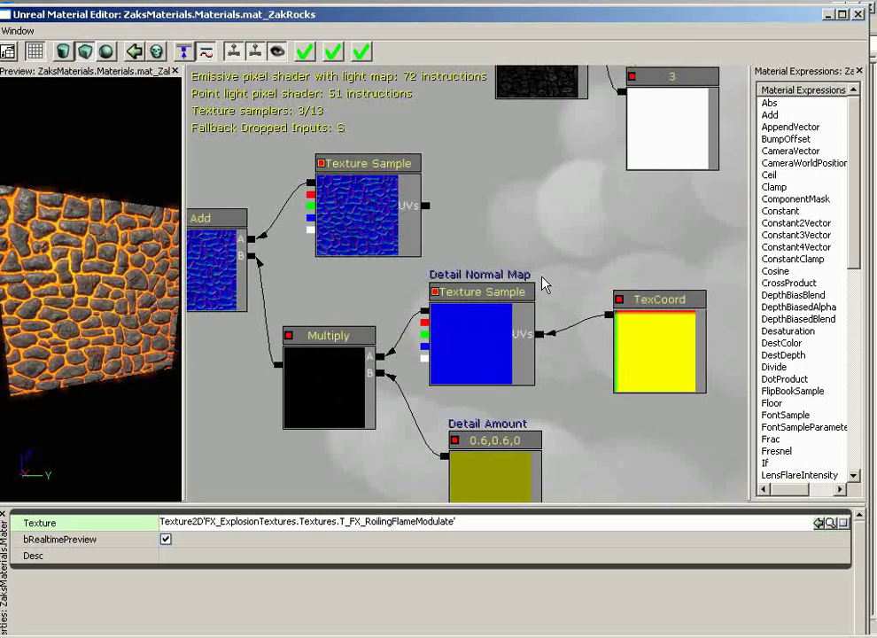
pyautogui.scroll(-5, 579, 270)
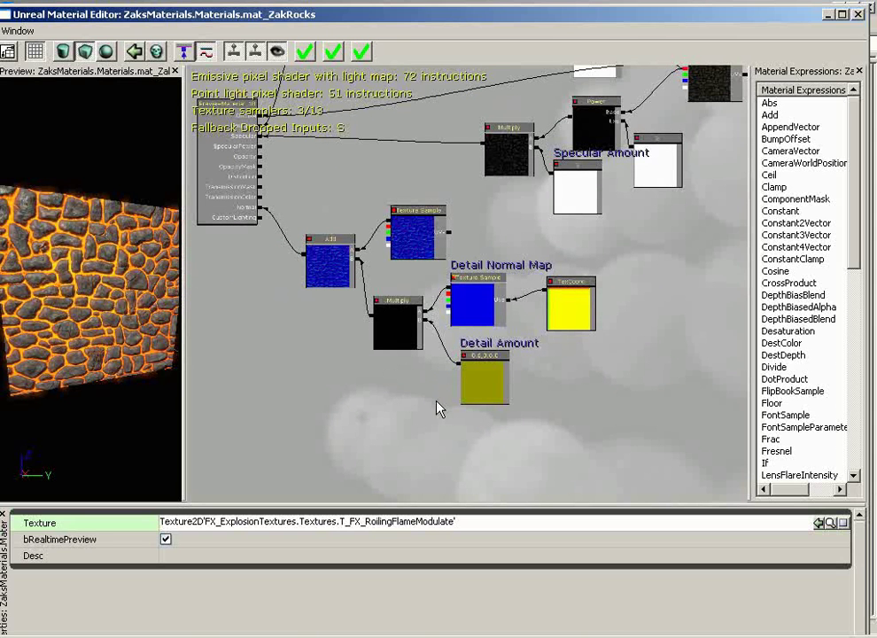
pyautogui.keyDown('ctrl'); pyautogui.keyDown('alt'); pyautogui.moveTo(293, 456); pyautogui.dragTo(624, 232); pyautogui.keyUp('alt'); pyautogui.keyUp('ctrl')
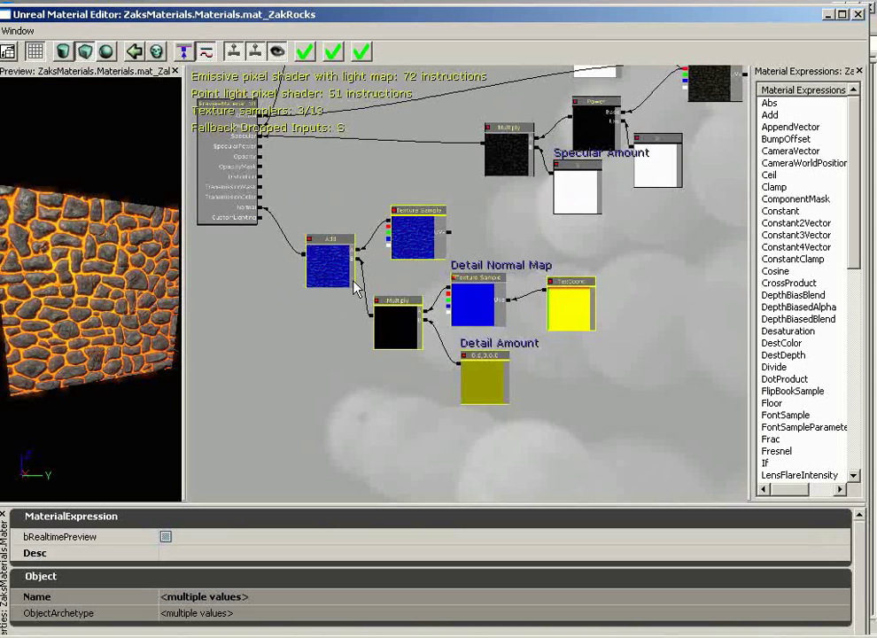
pyautogui.moveTo(333, 268); pyautogui.dragTo(403, 381)
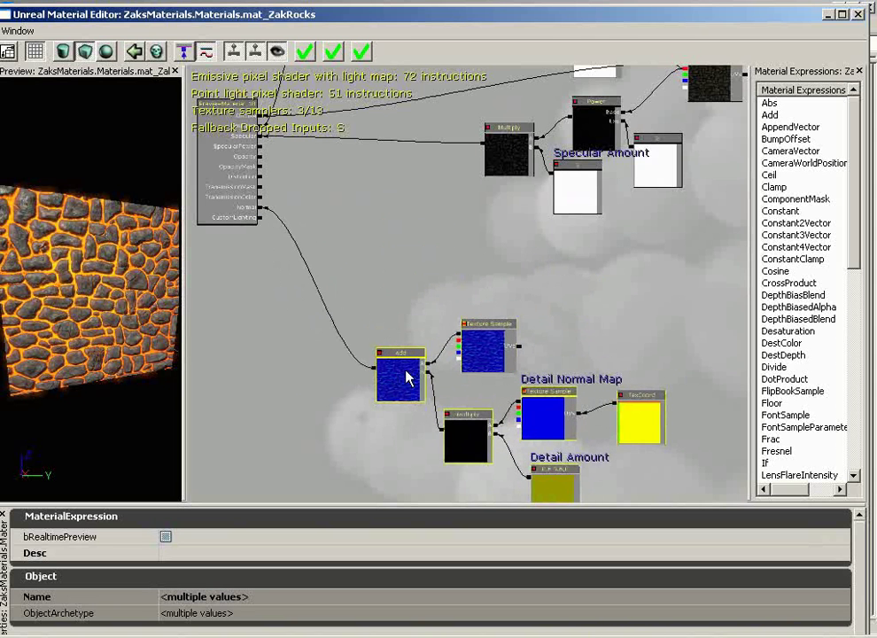
# Step: Enclose the selected normal map nodes in a comment box titled "Base and Detail Normals" and clear the selection
pyautogui.press('c')
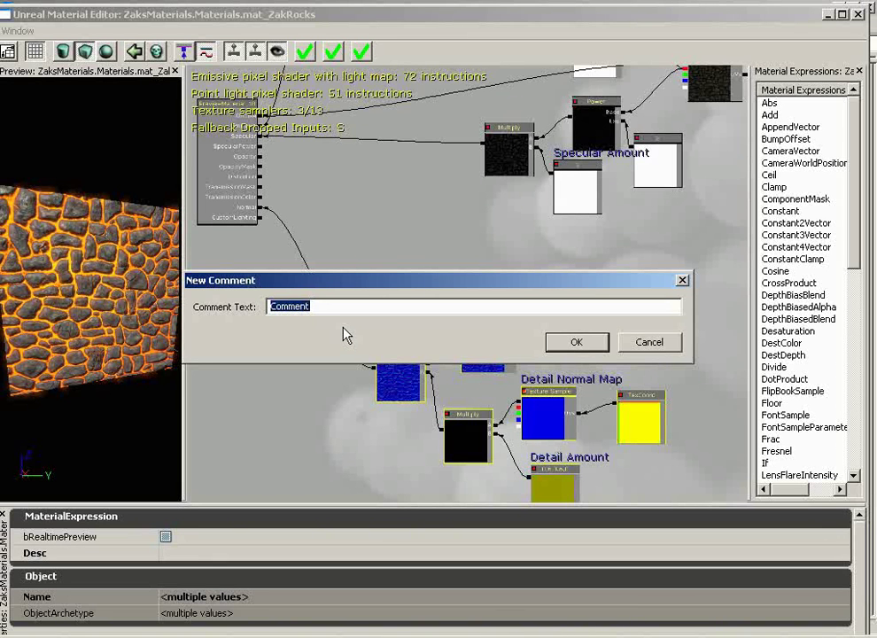
pyautogui.write('Base and De')
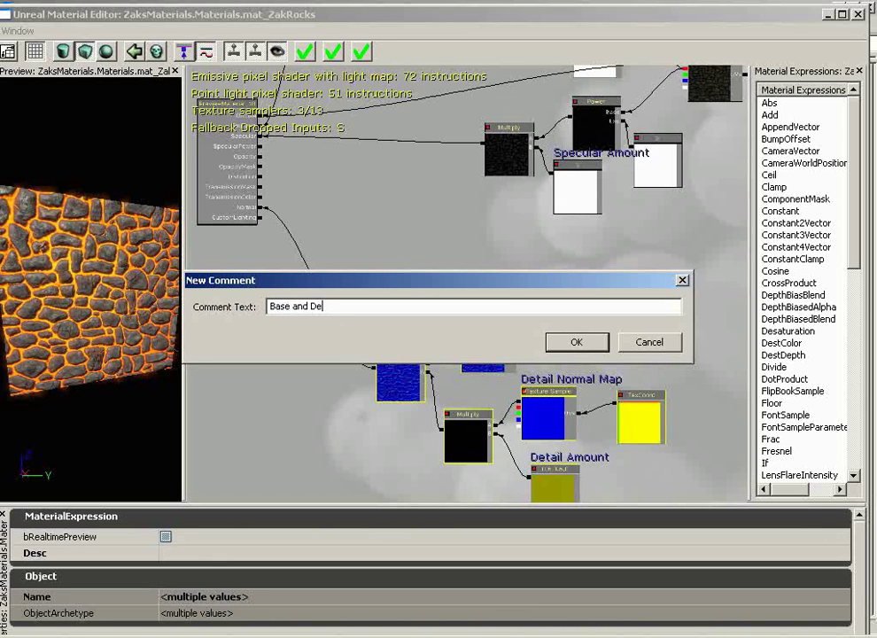
pyautogui.write('tail Normals')
pyautogui.press('Return')
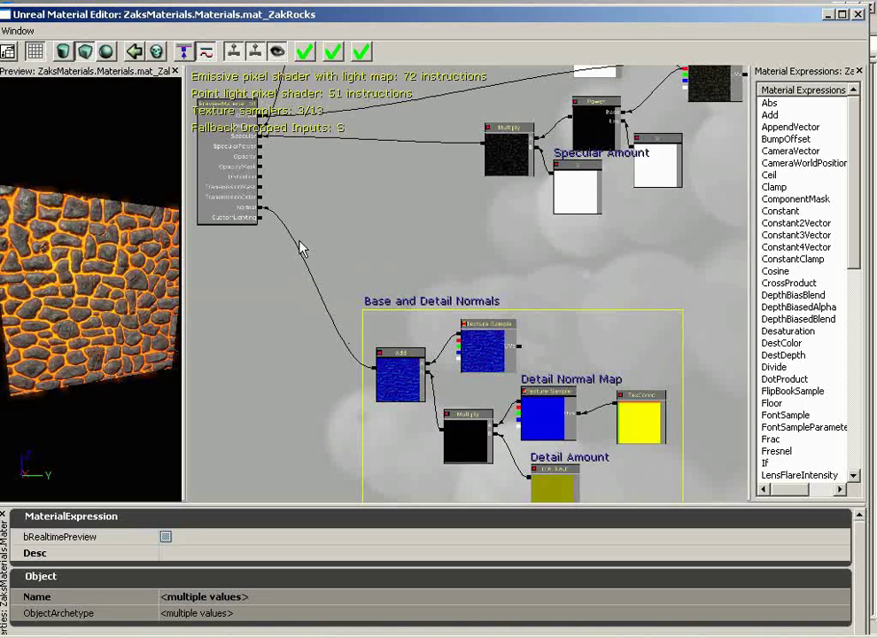
pyautogui.moveTo(300, 255); pyautogui.dragTo(347, 340)
pyautogui.click(584, 193)
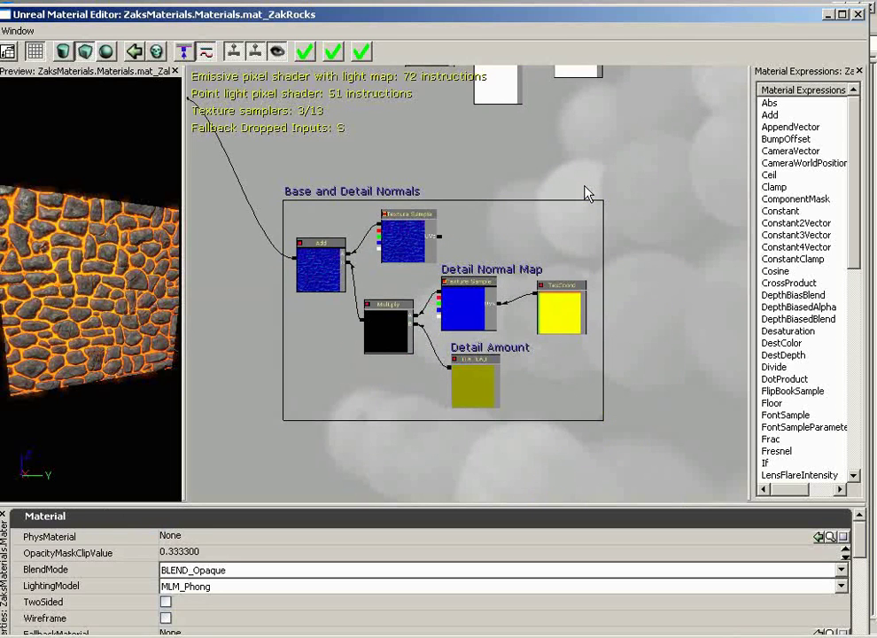
# Step: Move the "Base and Detail Normals" comment box with its nodes slightly further down and to the right in the graph
pyautogui.click(391, 196)
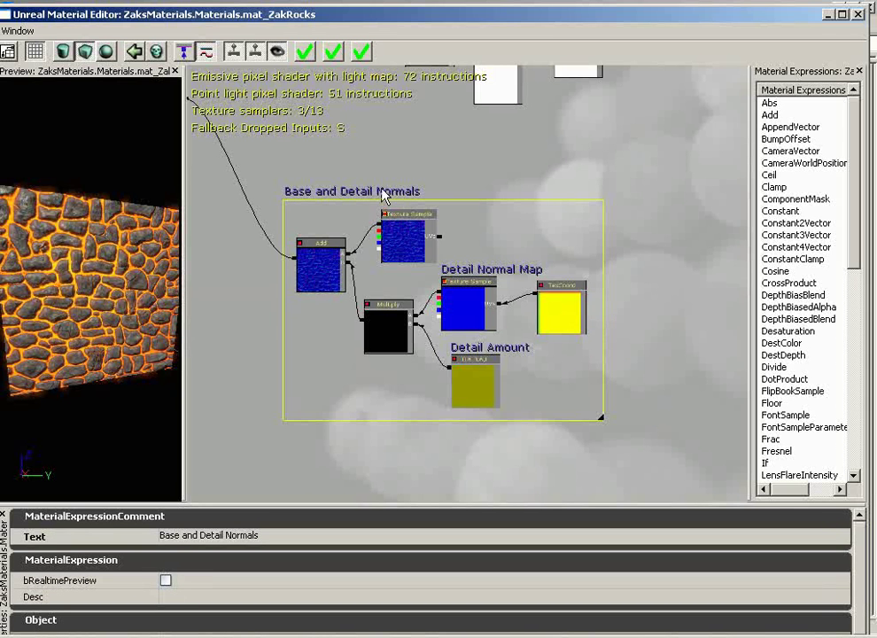
pyautogui.moveTo(372, 192)
pyautogui.mouseDown()
pyautogui.moveTo(386, 165)
pyautogui.moveTo(336, 108)
pyautogui.moveTo(316, 228)
pyautogui.moveTo(418, 170)
pyautogui.moveTo(355, 128)
pyautogui.moveTo(376, 172)
pyautogui.moveTo(374, 134)
pyautogui.moveTo(363, 209)
pyautogui.mouseUp()
pyautogui.moveTo(472, 80); pyautogui.dragTo(518, 331)
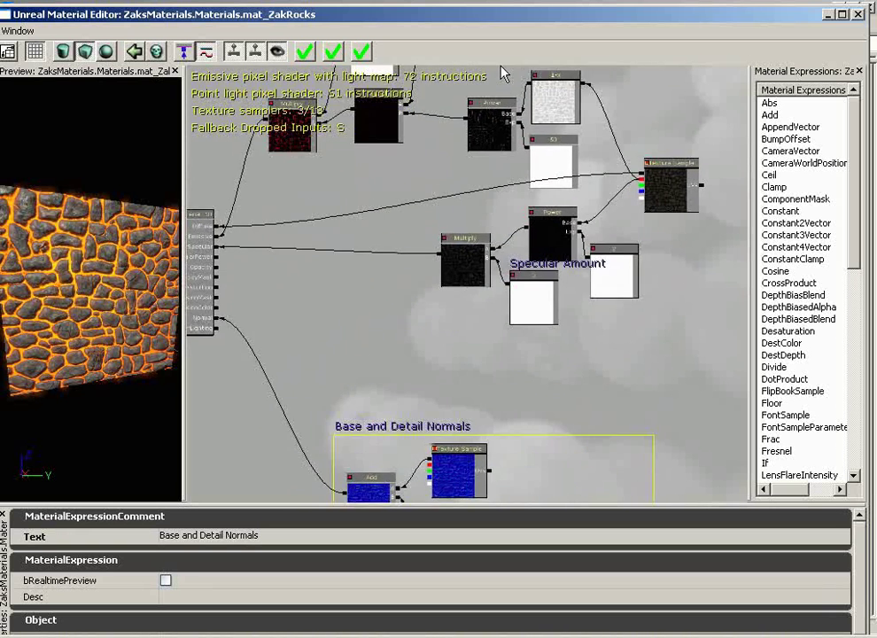
# Step: Select the stone texture sample and the specular branch nodes and move them together away from the glow branch
pyautogui.moveTo(501, 71)
pyautogui.mouseDown()
pyautogui.moveTo(451, 124)
pyautogui.moveTo(514, 82)
pyautogui.mouseUp()
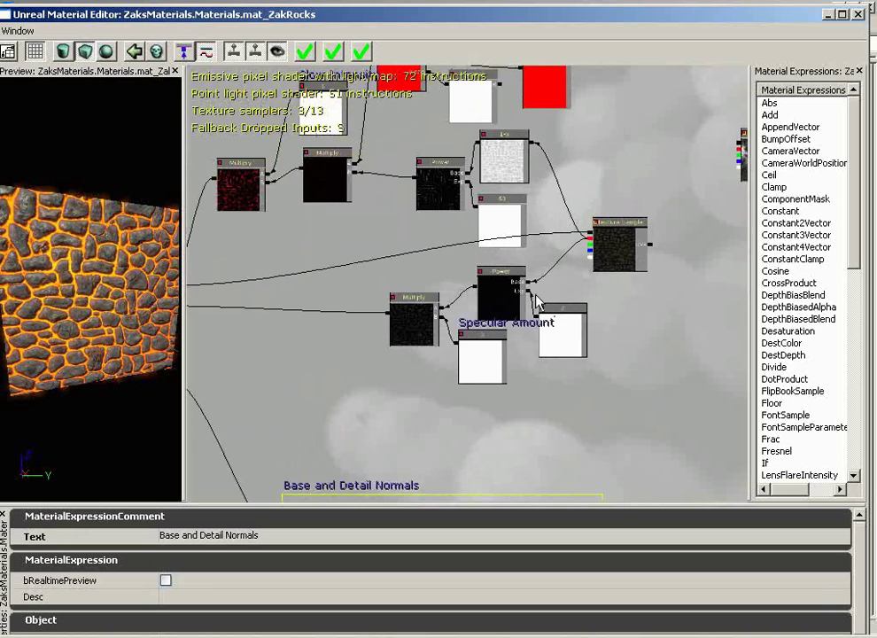
pyautogui.moveTo(541, 416); pyautogui.dragTo(556, 390)
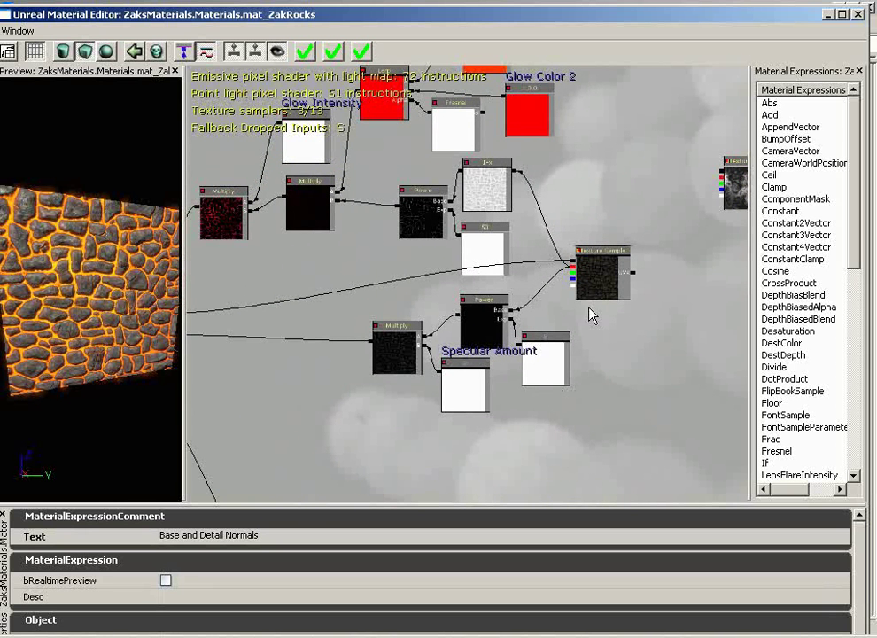
pyautogui.moveTo(279, 390); pyautogui.dragTo(206, 392)
pyautogui.moveTo(260, 344); pyautogui.dragTo(343, 337)
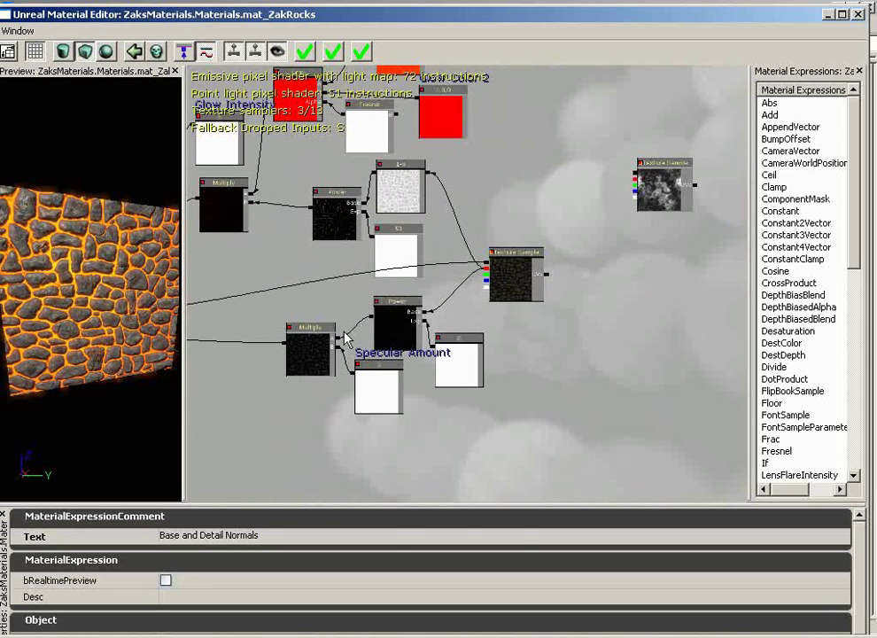
pyautogui.click(510, 288)
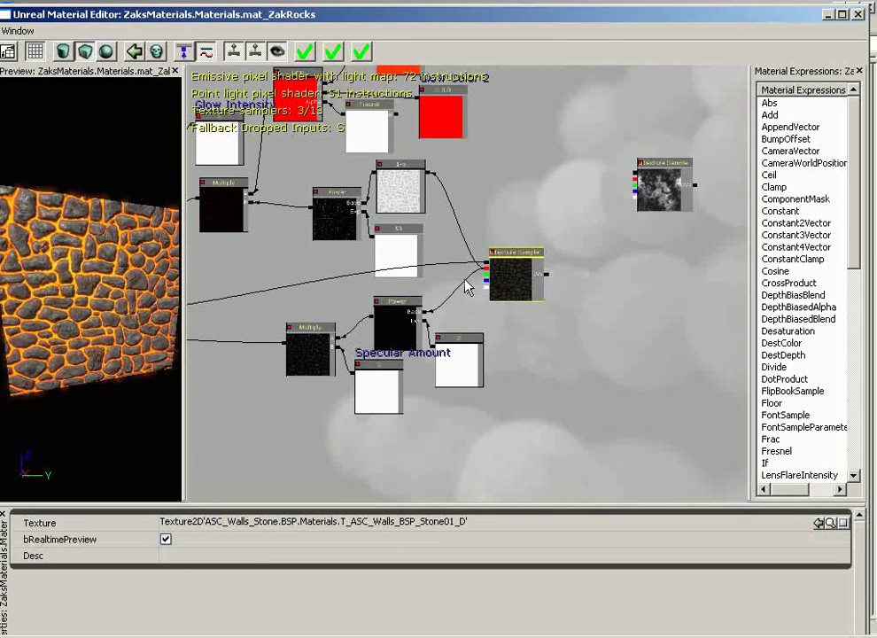
pyautogui.keyDown('ctrl'); pyautogui.click(407, 328); pyautogui.keyUp('ctrl')
pyautogui.keyDown('ctrl'); pyautogui.click(360, 377); pyautogui.keyUp('ctrl')
pyautogui.keyDown('ctrl'); pyautogui.click(453, 368); pyautogui.keyUp('ctrl')
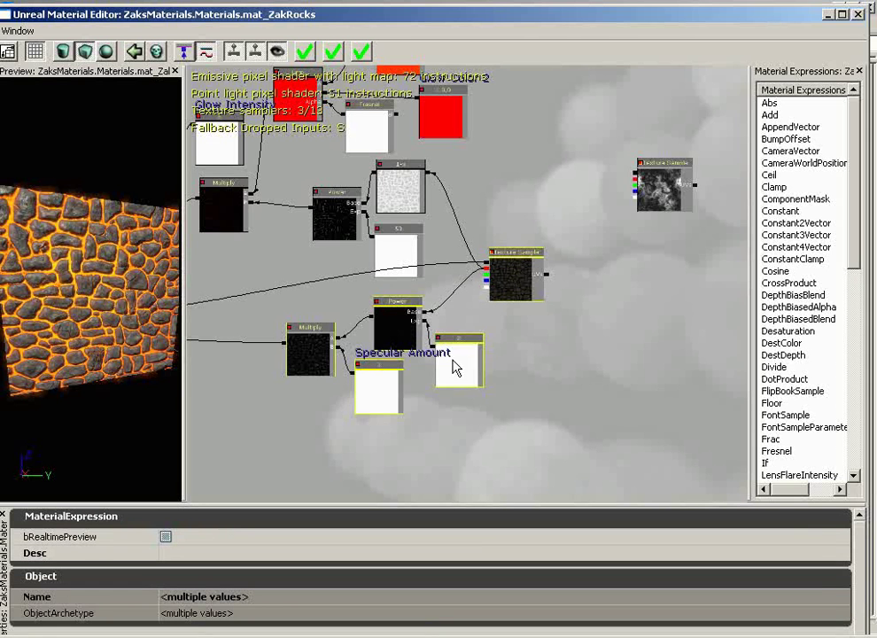
pyautogui.moveTo(407, 323); pyautogui.dragTo(462, 398)
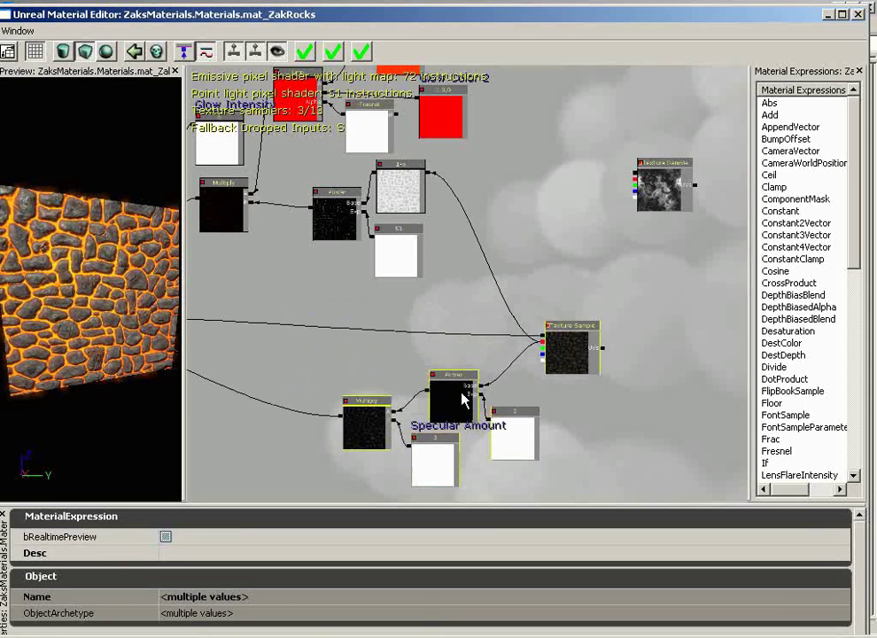
# Step: Enclose the selected stone texture and specular nodes in a comment box titled "Diffuse and Specular"
pyautogui.press('c')
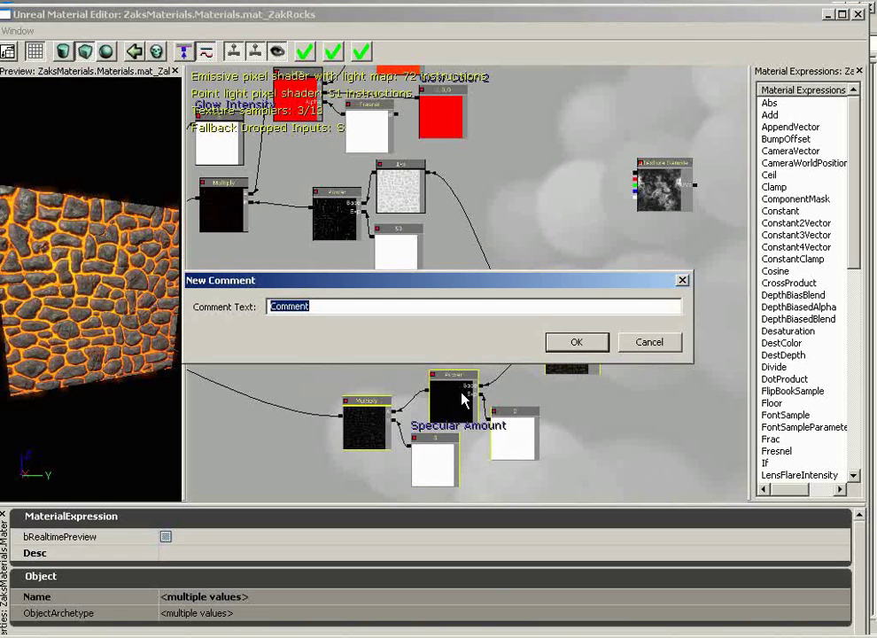
pyautogui.write('Diffuse and Sp')
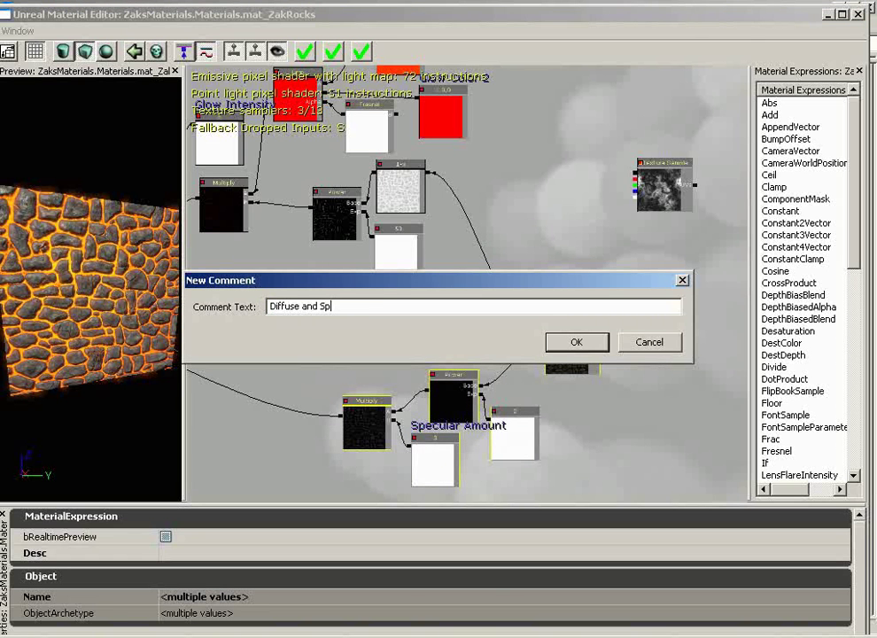
pyautogui.write('ecular')
pyautogui.press('Return')
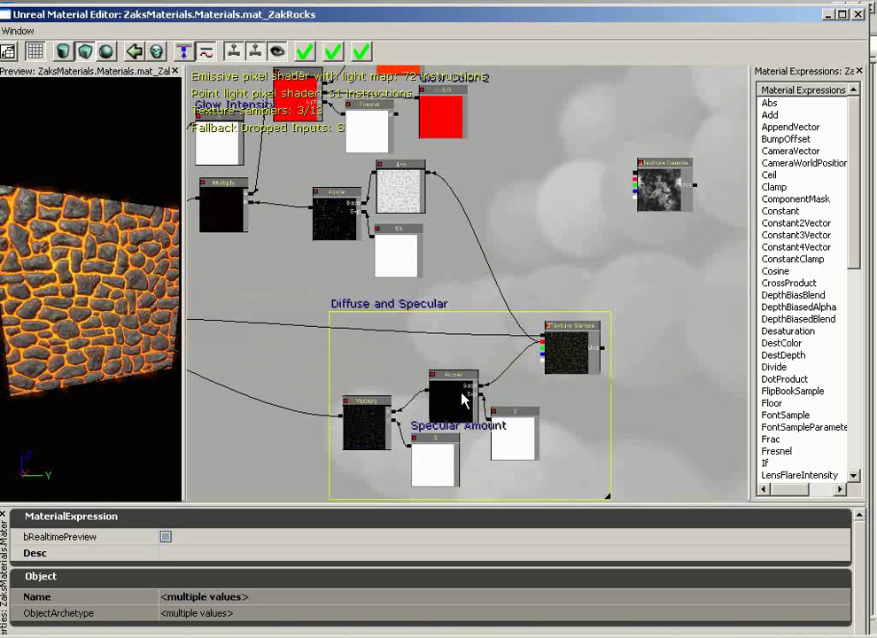
# Step: Select all the glow nodes and enclose them in a comment box titled "Base Glow System"
pyautogui.moveTo(461, 398); pyautogui.dragTo(415, 287)
pyautogui.keyDown('ctrl'); pyautogui.moveTo(378, 212); pyautogui.dragTo(416, 215); pyautogui.keyUp('ctrl')
pyautogui.moveTo(510, 202); pyautogui.dragTo(475, 190)
pyautogui.moveTo(293, 159); pyautogui.dragTo(692, 446)
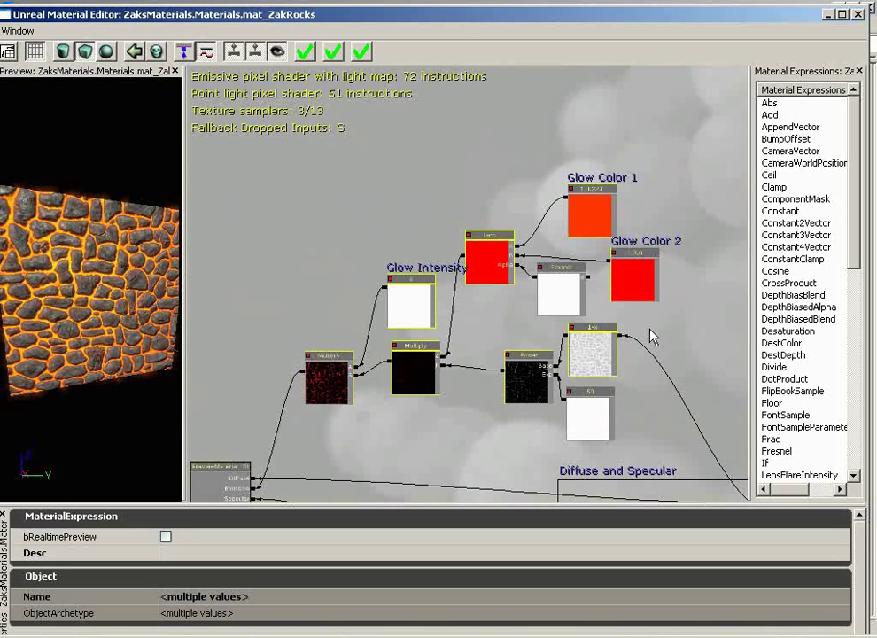
pyautogui.press('c')
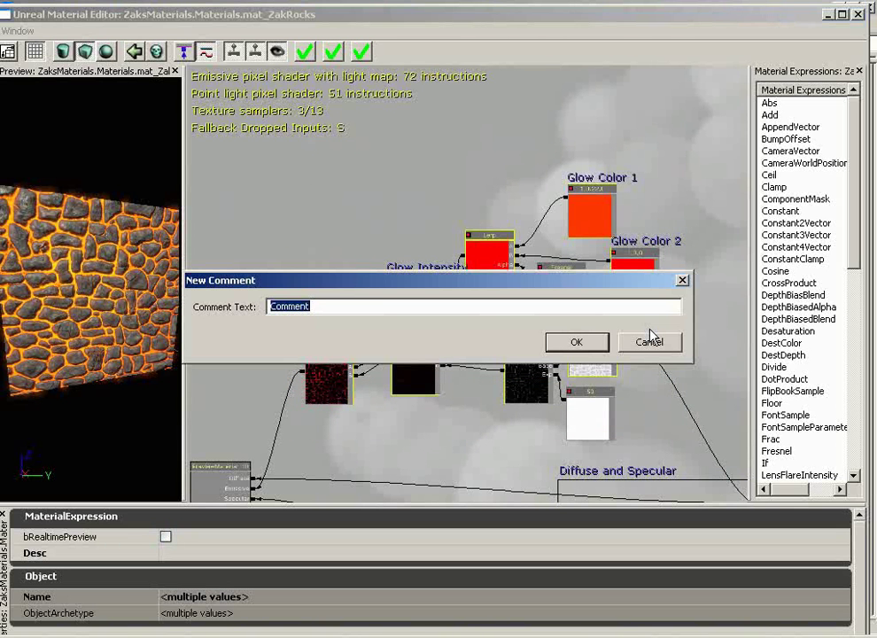
pyautogui.write('Base Glow System')
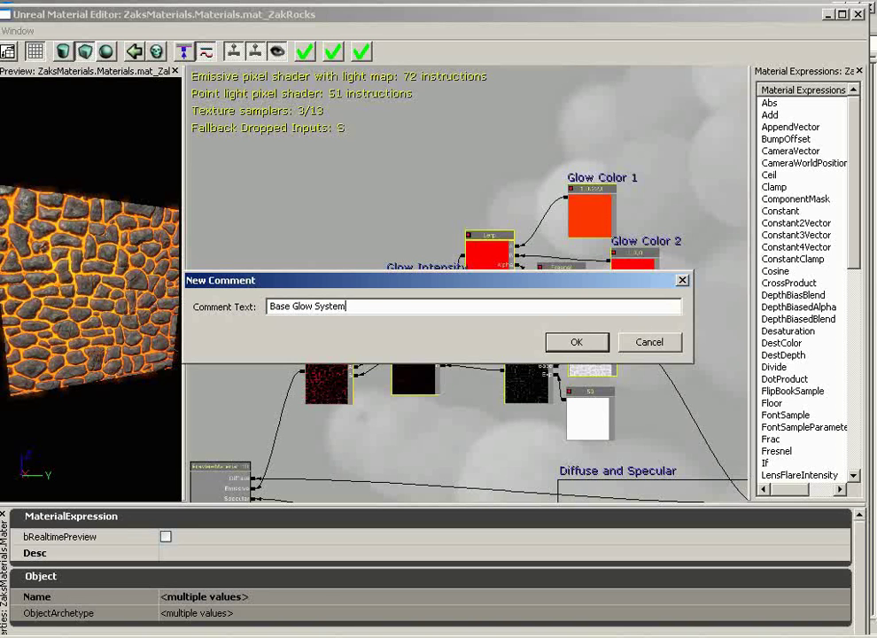
pyautogui.press('Return')
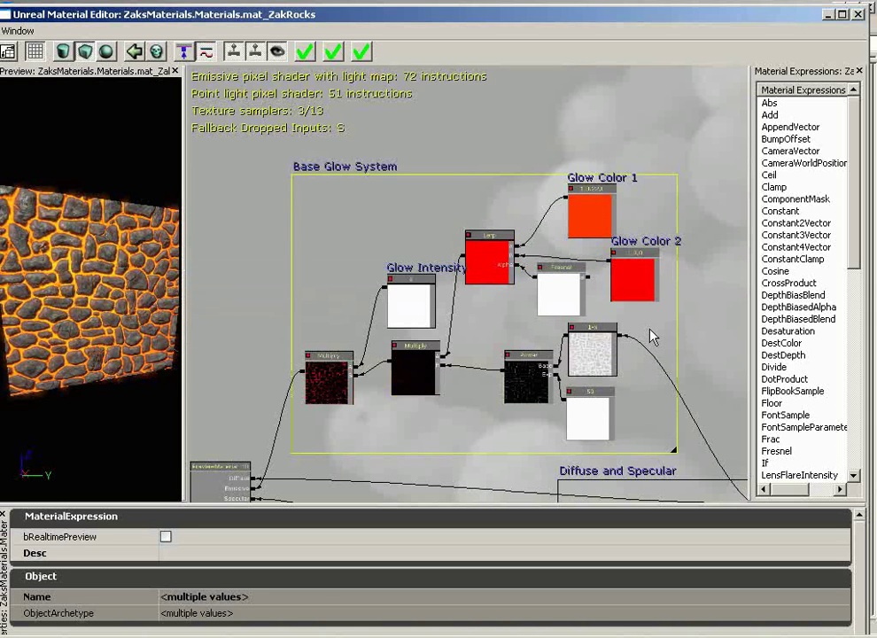
# Step: Duplicate the stone texture sample of the Diffuse and Specular group and place the copy beside the glow branch's 1-x node
pyautogui.moveTo(576, 327); pyautogui.dragTo(740, 435)
pyautogui.scroll(-2, 740, 434)
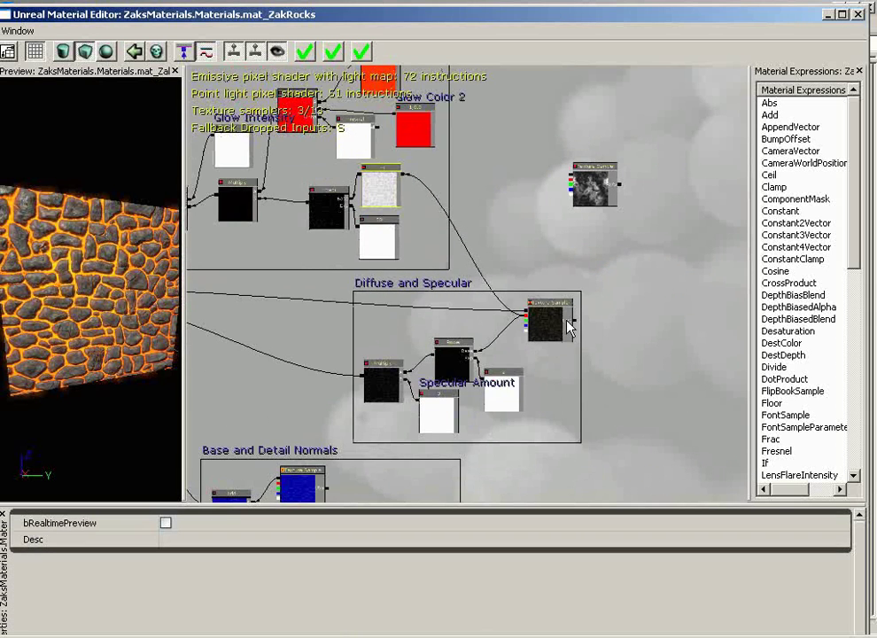
pyautogui.scroll(5, 592, 350)
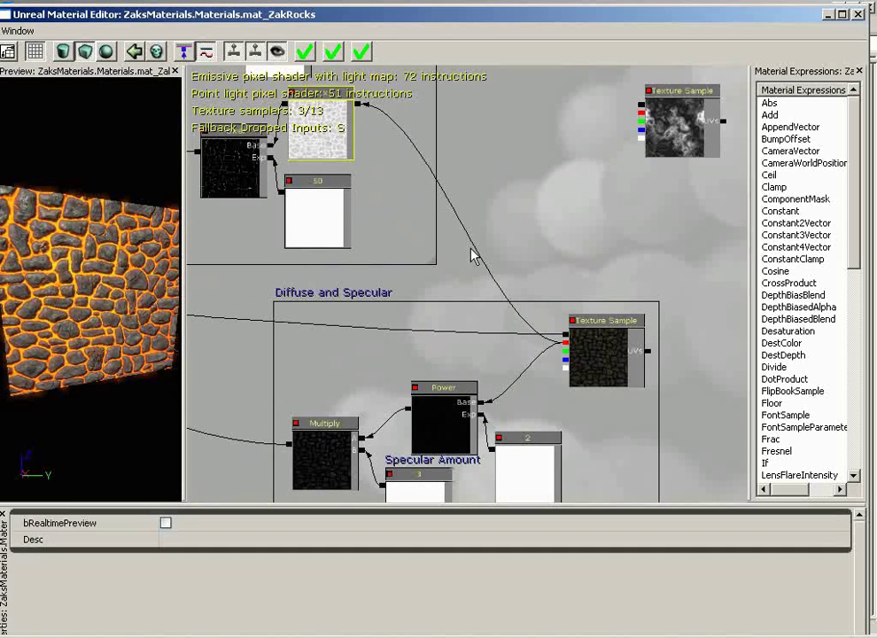
pyautogui.scroll(-3, 366, 106)
pyautogui.scroll(-2, 354, 93)
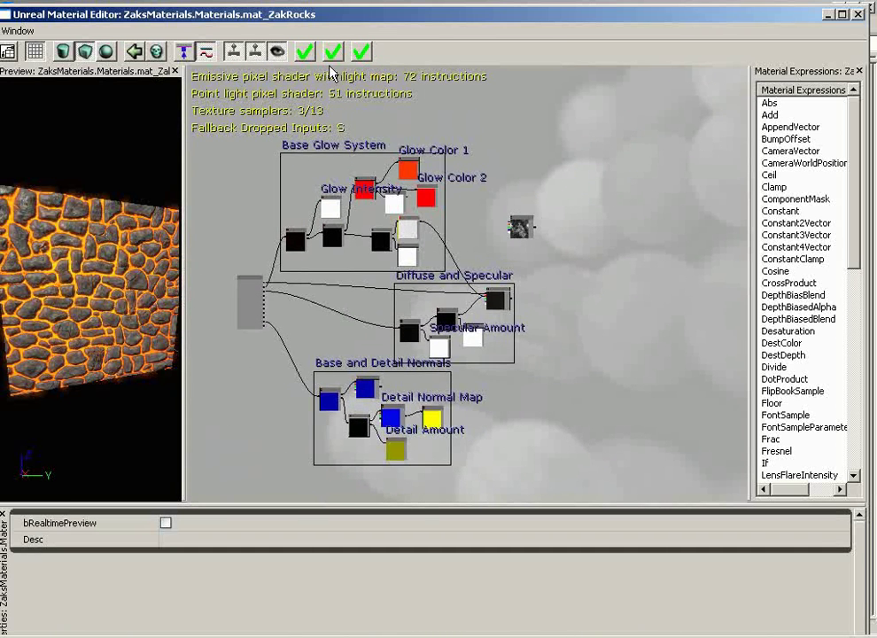
pyautogui.scroll(4, 328, 73)
pyautogui.click(501, 304)
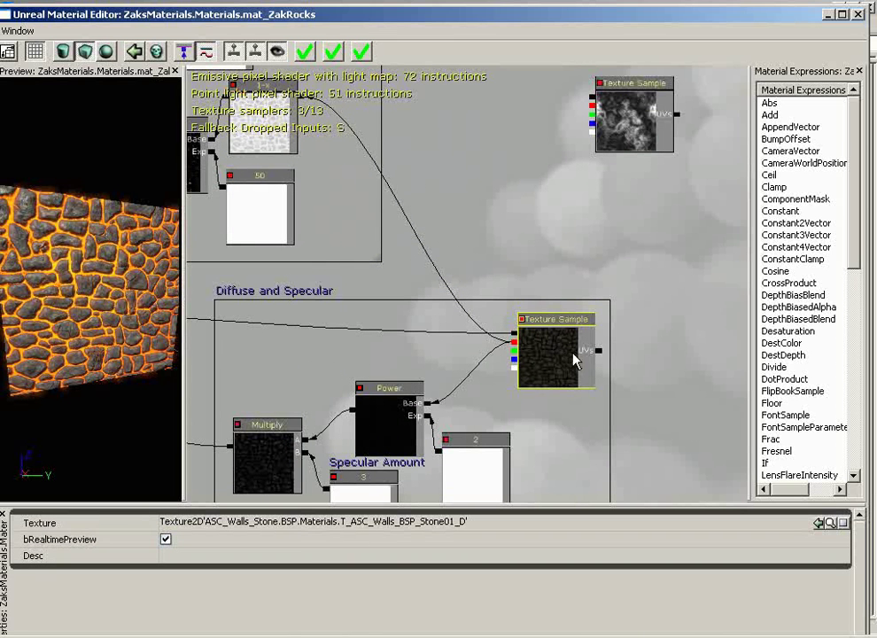
pyautogui.hotkey('ctrl', 'w')
pyautogui.keyDown('ctrl'); pyautogui.moveTo(583, 373); pyautogui.dragTo(408, 125); pyautogui.keyUp('ctrl')
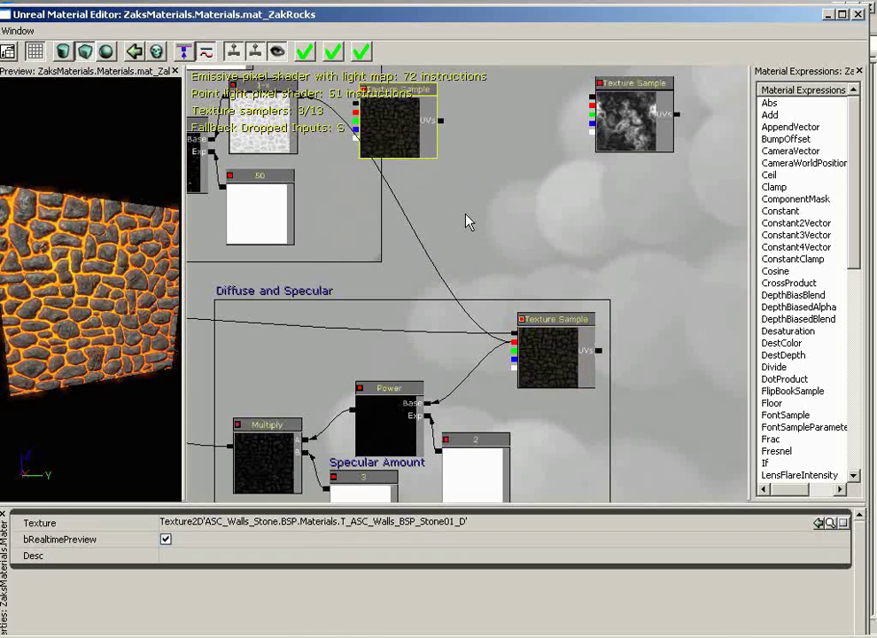
# Step: Widen the Base Glow System comment box around the duplicated texture sample and connect that sample's color output to the 1-x input
pyautogui.moveTo(469, 222); pyautogui.dragTo(521, 313)
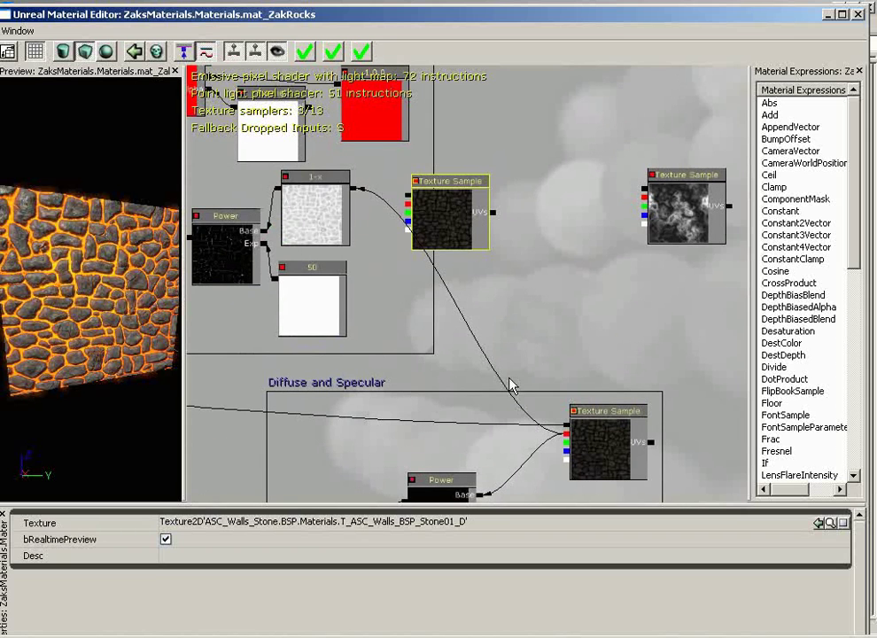
pyautogui.moveTo(434, 353); pyautogui.dragTo(524, 356)
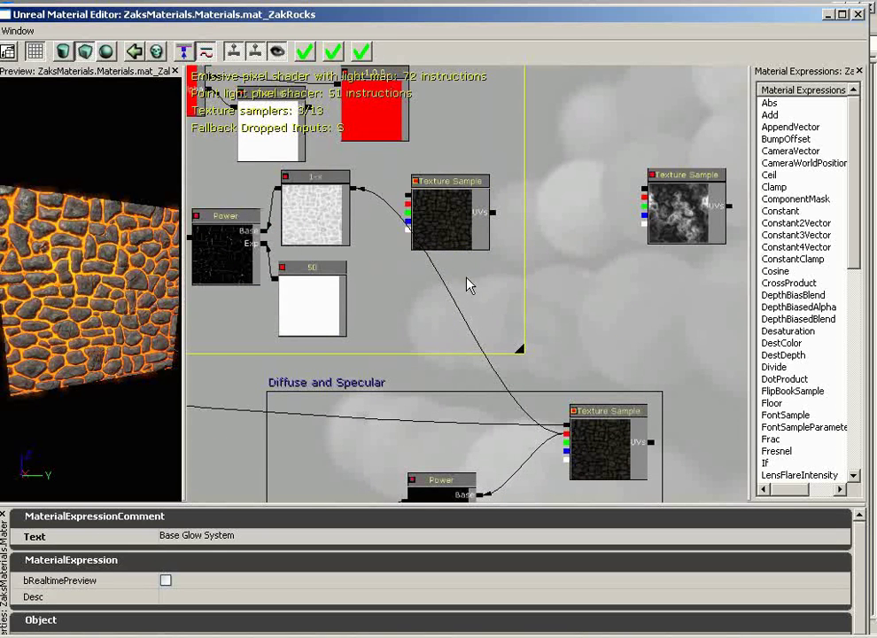
pyautogui.click(404, 202)
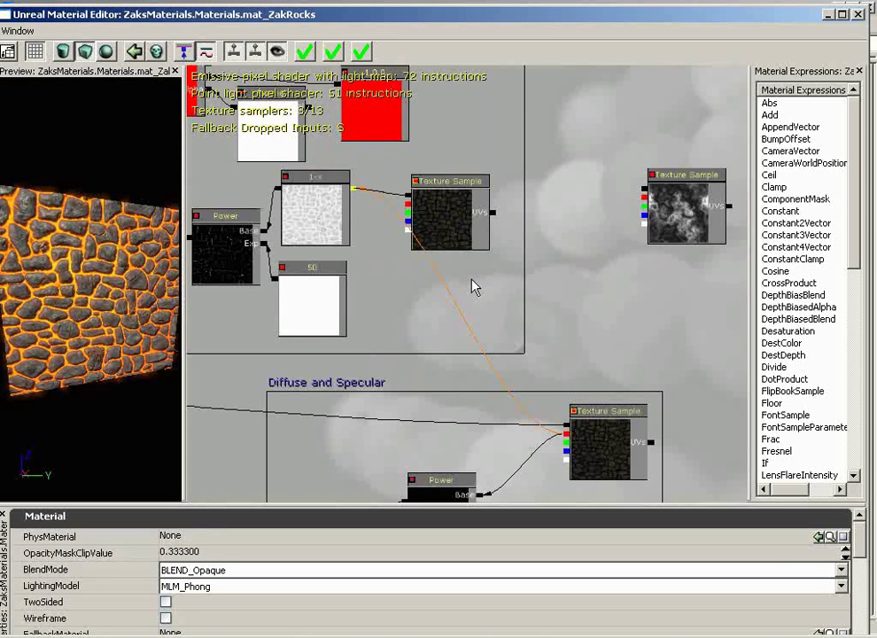
# Step: Spread out the graph by moving the Base Glow System box further up and the Diffuse and Specular box down and right
pyautogui.scroll(-5, 555, 378)
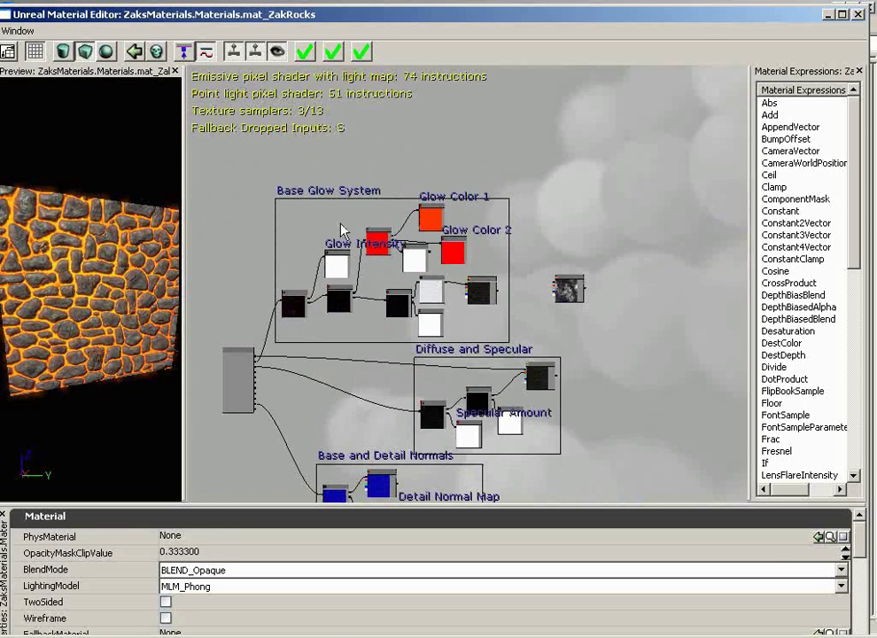
pyautogui.moveTo(312, 201); pyautogui.dragTo(351, 114)
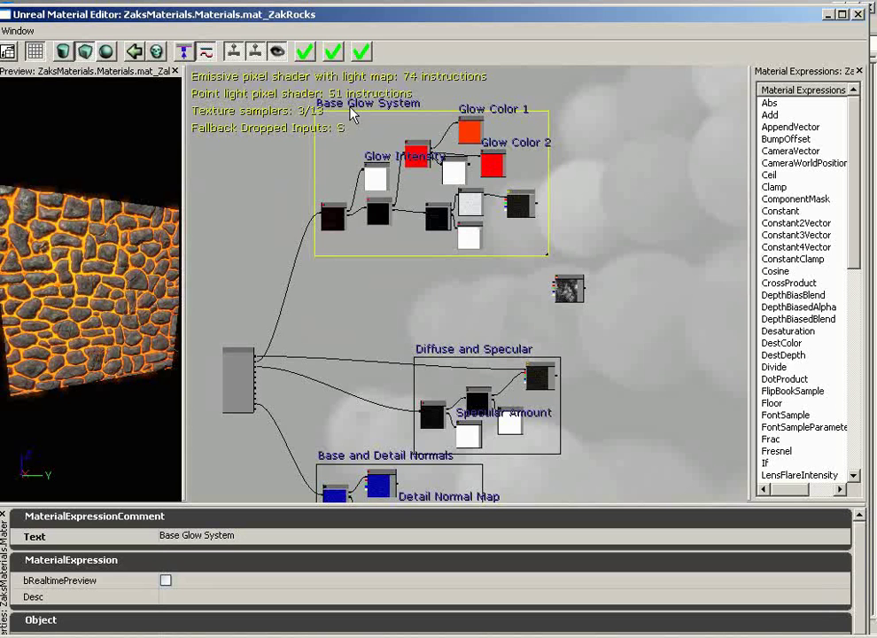
pyautogui.moveTo(448, 351); pyautogui.dragTo(484, 394)
pyautogui.click(379, 185)
pyautogui.moveTo(381, 193); pyautogui.dragTo(339, 121)
pyautogui.moveTo(476, 435); pyautogui.dragTo(425, 339)
pyautogui.scroll(5, 425, 337)
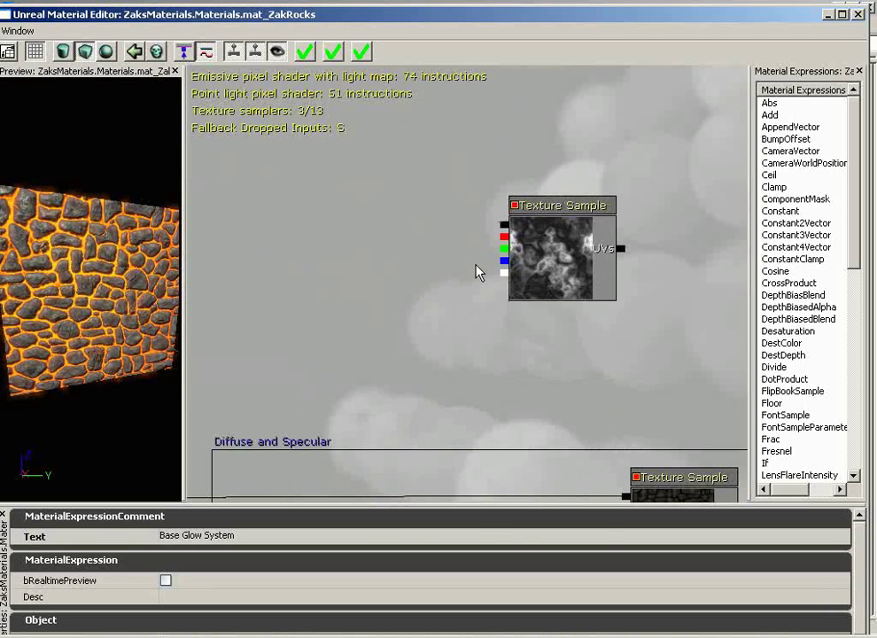
# Step: Move the roiling flame texture sample up and left, and bring the Base Glow System box back down just above it
pyautogui.click(550, 251)
pyautogui.moveTo(551, 251); pyautogui.dragTo(504, 206)
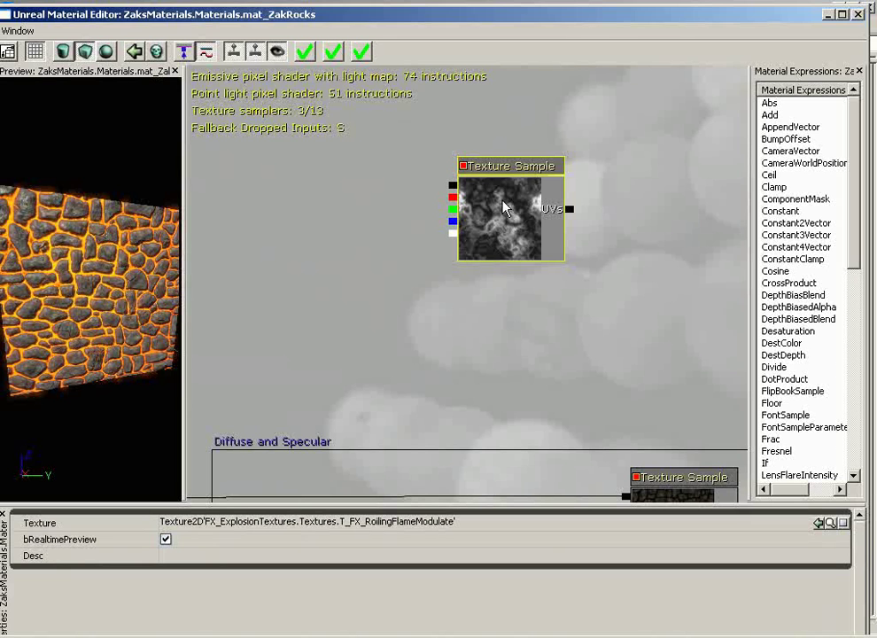
pyautogui.hotkey('ctrl', 's')
pyautogui.moveTo(403, 272); pyautogui.dragTo(188, 201)
pyautogui.moveTo(248, 144); pyautogui.dragTo(426, 435)
pyautogui.moveTo(409, 141); pyautogui.dragTo(411, 184)
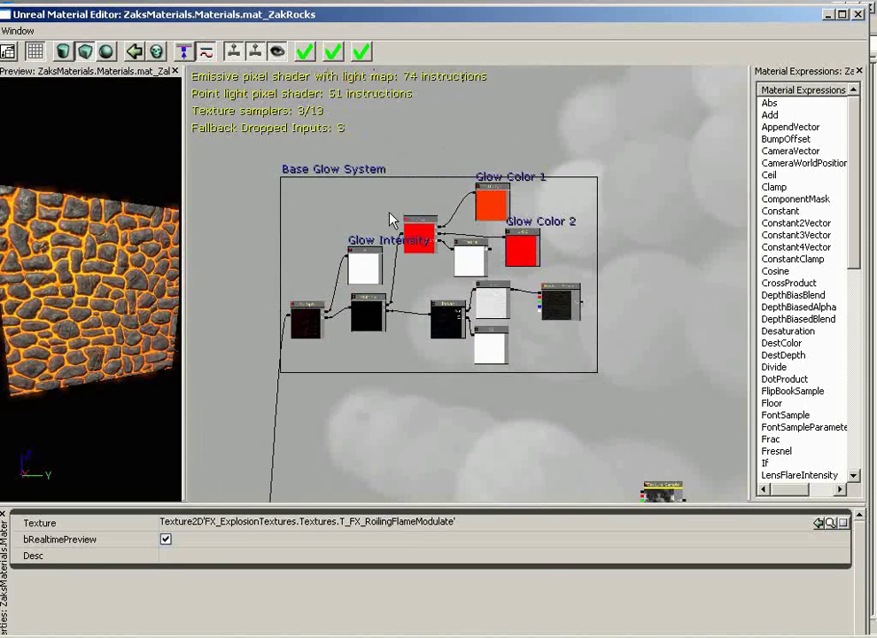
pyautogui.click(344, 164)
pyautogui.keyDown('ctrl'); pyautogui.moveTo(345, 164); pyautogui.dragTo(406, 263); pyautogui.keyUp('ctrl')
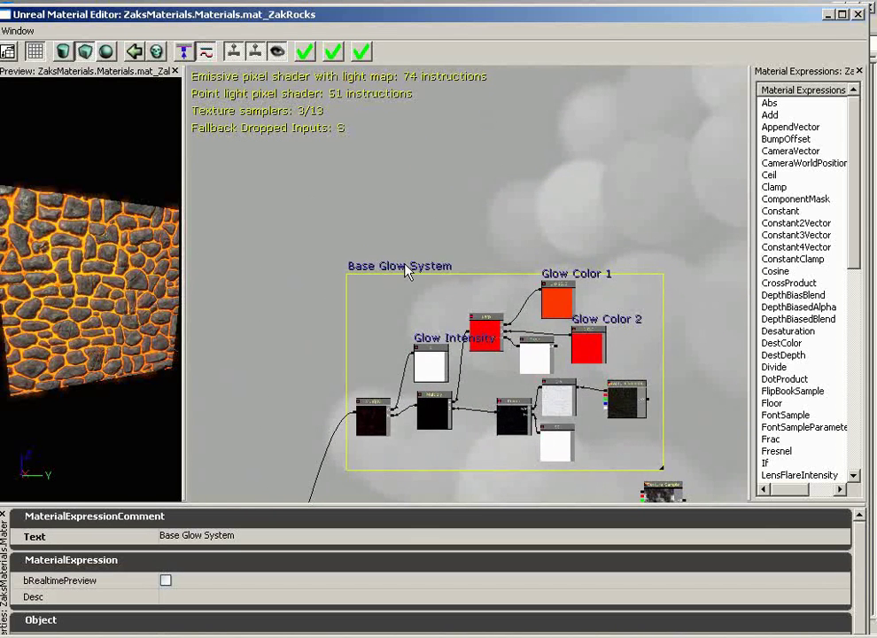
pyautogui.moveTo(476, 498); pyautogui.dragTo(441, 287)
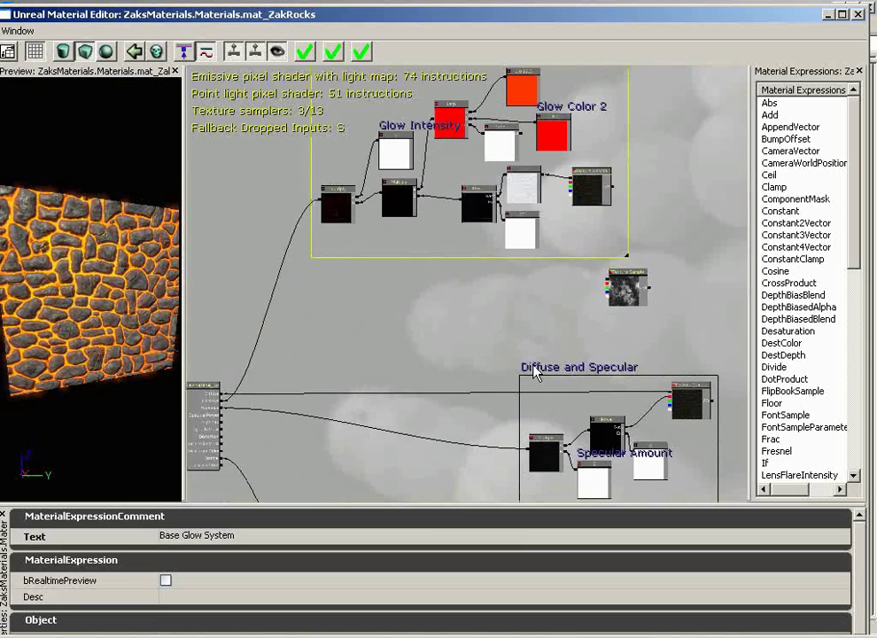
# Step: Add a Multiply node below the Base Glow System box and position the roiling flame texture sample to the right of it
pyautogui.click(627, 292)
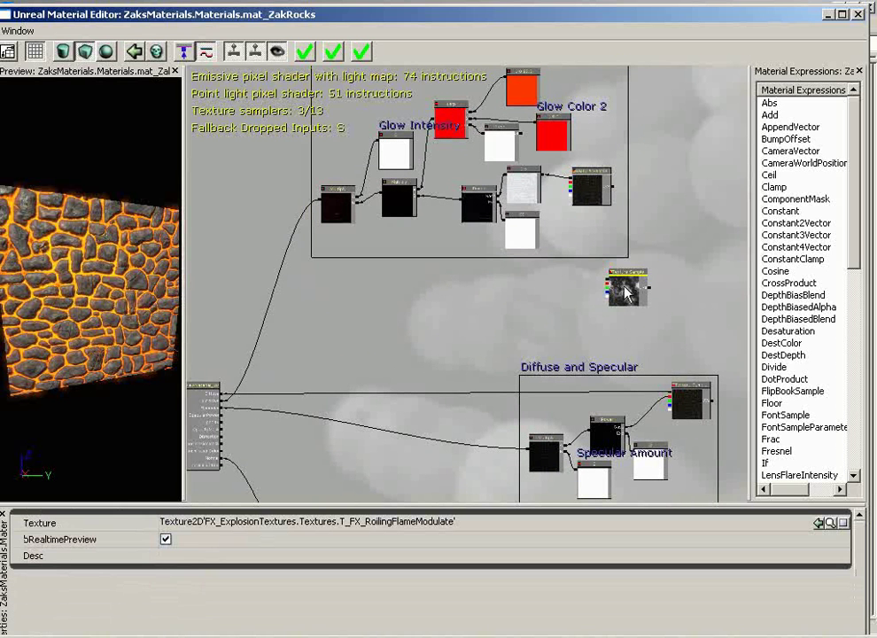
pyautogui.moveTo(626, 292); pyautogui.dragTo(349, 294)
pyautogui.moveTo(322, 335); pyautogui.dragTo(273, 316)
pyautogui.scroll(6, 398, 309)
pyautogui.click(416, 275)
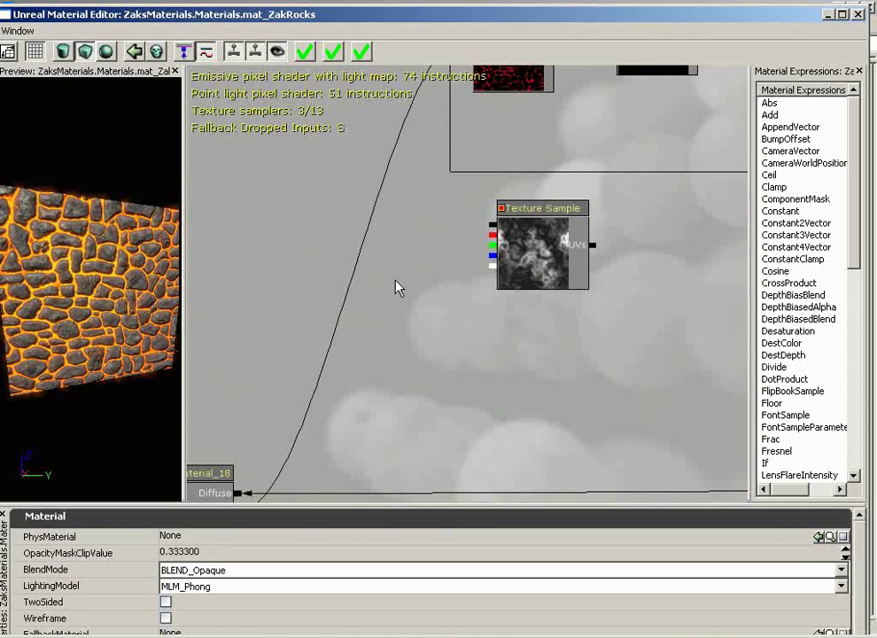
pyautogui.click(446, 288)
pyautogui.moveTo(550, 251); pyautogui.dragTo(610, 350)
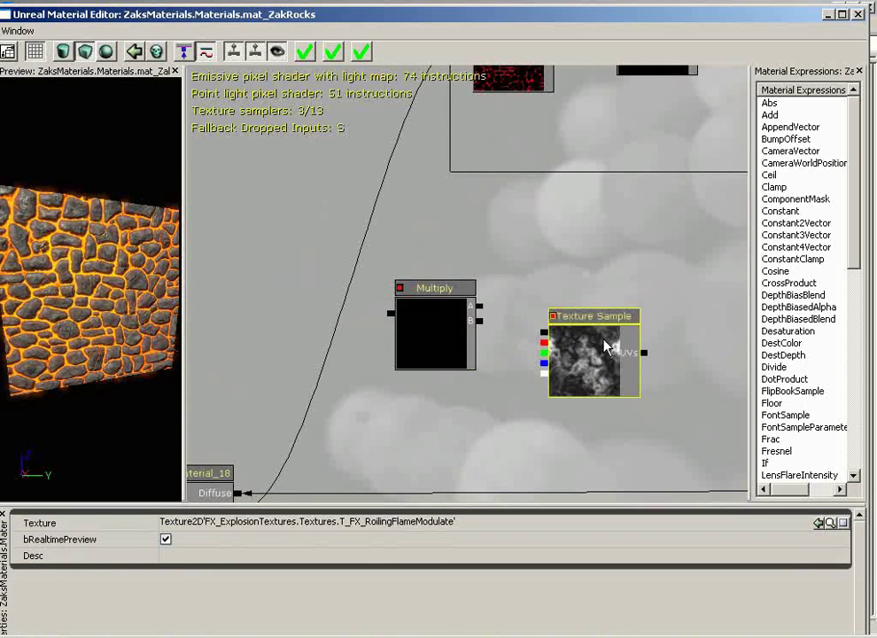
# Step: Connect the final glow Multiply to input A of the new Multiply node and the roiling flame texture to input B
pyautogui.click(454, 326)
pyautogui.keyDown('ctrl'); pyautogui.moveTo(446, 333); pyautogui.dragTo(419, 281); pyautogui.keyUp('ctrl')
pyautogui.moveTo(510, 106); pyautogui.dragTo(468, 415)
pyautogui.moveTo(528, 416)
pyautogui.mouseDown()
pyautogui.moveTo(526, 448)
pyautogui.moveTo(534, 429)
pyautogui.mouseUp()
pyautogui.moveTo(545, 377); pyautogui.dragTo(449, 315)
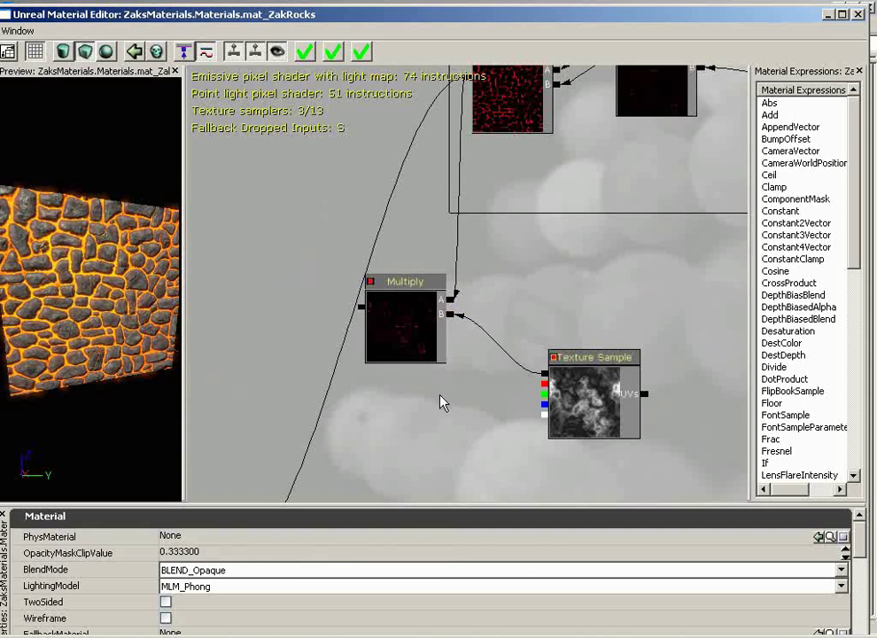
# Step: Connect the new Multiply node to the material's Emissive input and rotate the preview to inspect the modulated glow
pyautogui.moveTo(420, 434); pyautogui.dragTo(442, 320)
pyautogui.moveTo(383, 194); pyautogui.dragTo(262, 439)
pyautogui.moveTo(165, 353); pyautogui.dragTo(122, 286)
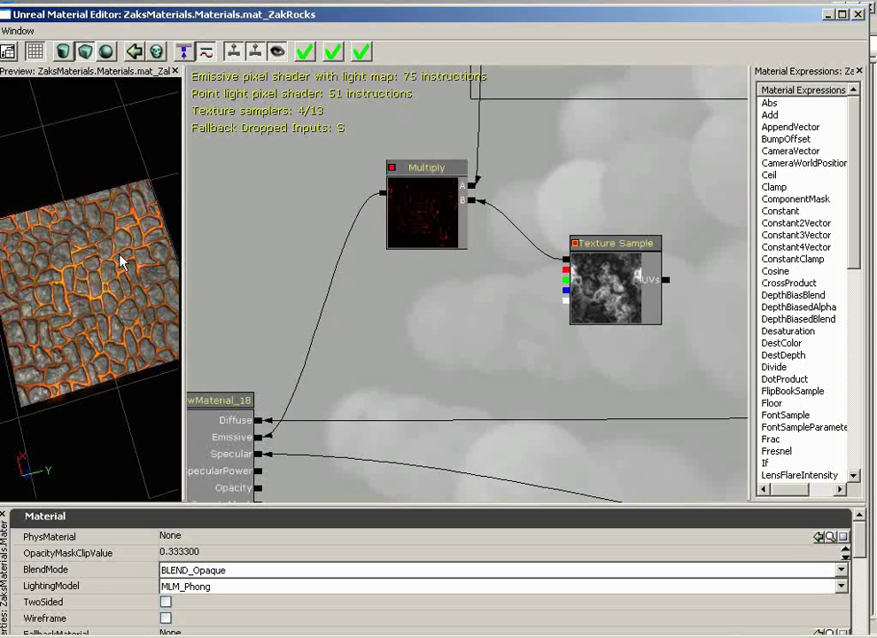
# Step: Set the Glow Intensity constant in the Base Glow System to 10
pyautogui.moveTo(457, 282); pyautogui.dragTo(523, 79)
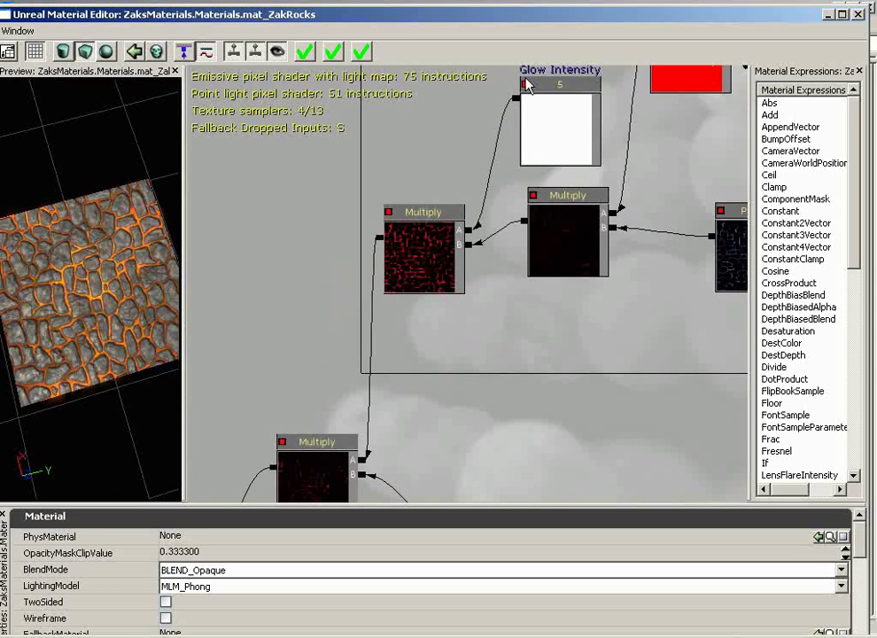
pyautogui.moveTo(515, 311); pyautogui.dragTo(519, 303)
pyautogui.click(519, 218)
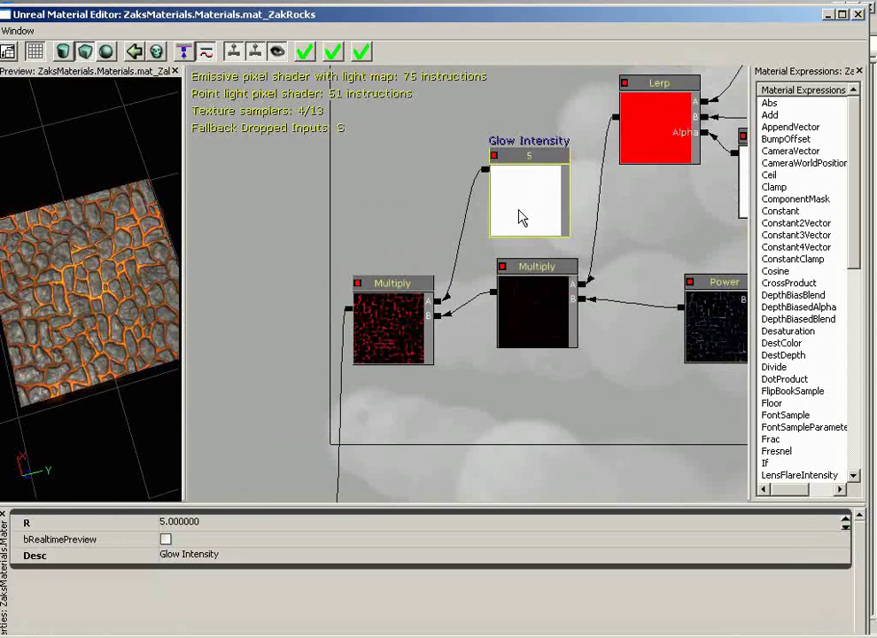
pyautogui.click(182, 524)
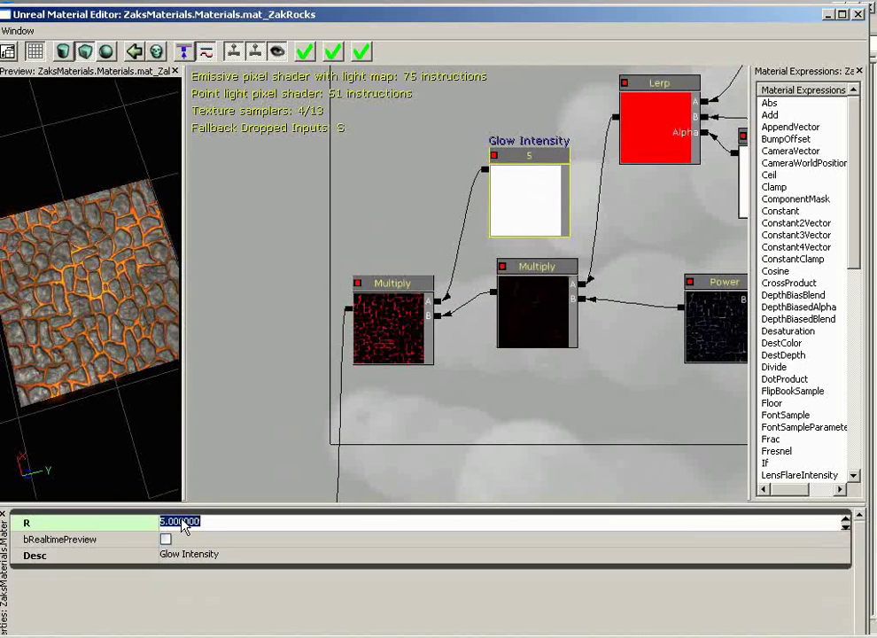
pyautogui.write('10')
pyautogui.press('Return')
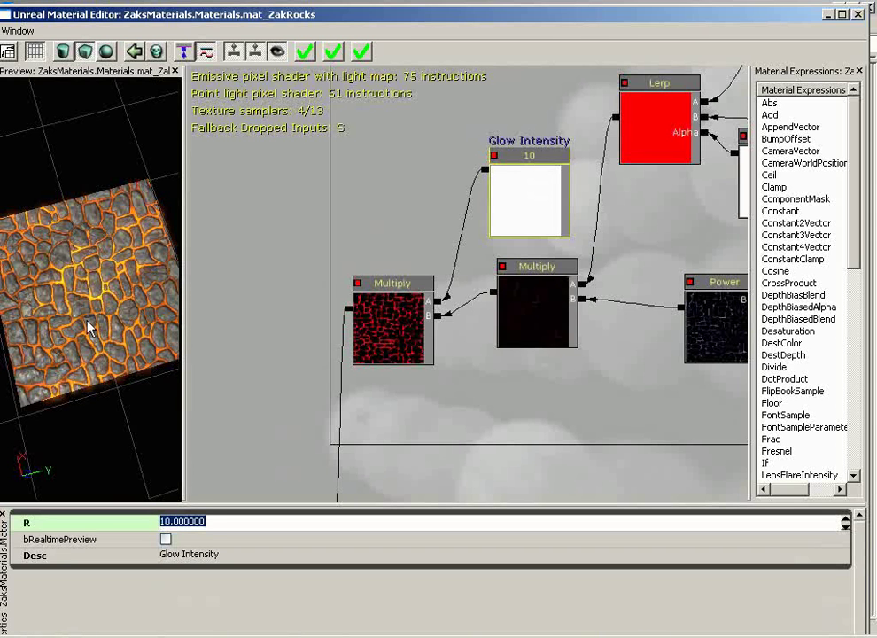
# Step: Move the roiling flame texture sample closer to the Multiply node and add a Panner node to its right
pyautogui.moveTo(459, 493); pyautogui.dragTo(458, 392)
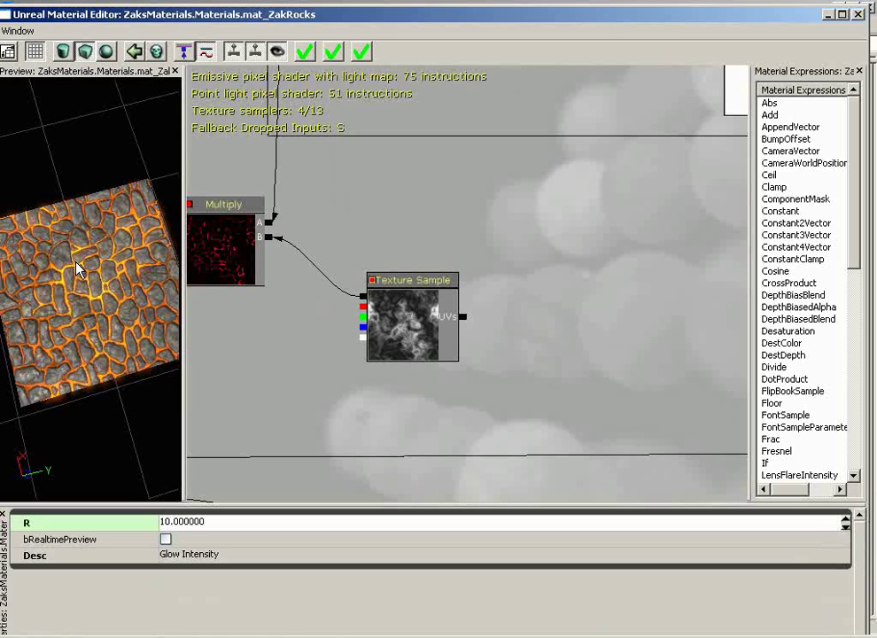
pyautogui.moveTo(409, 333); pyautogui.dragTo(366, 295)
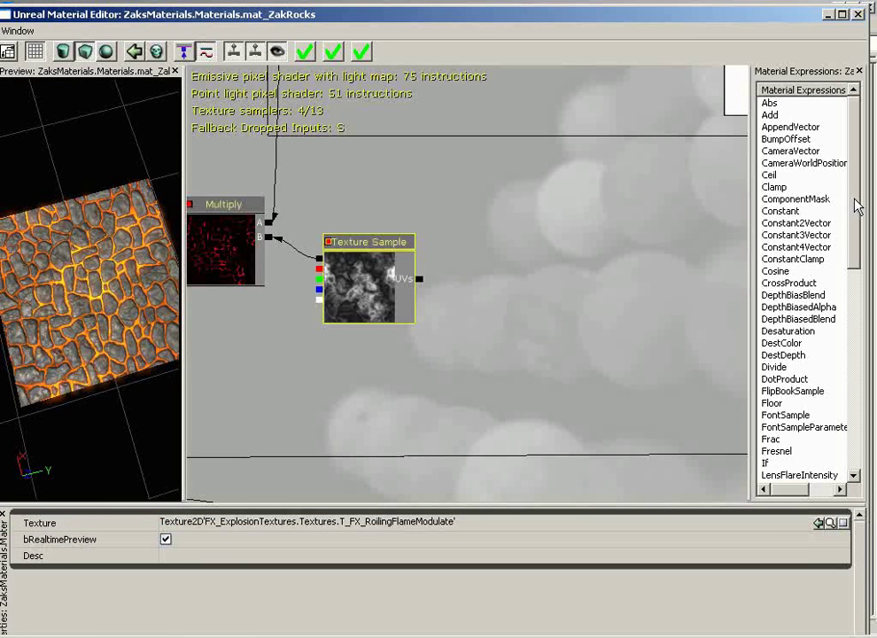
pyautogui.moveTo(857, 205); pyautogui.dragTo(855, 324)
pyautogui.click(783, 342)
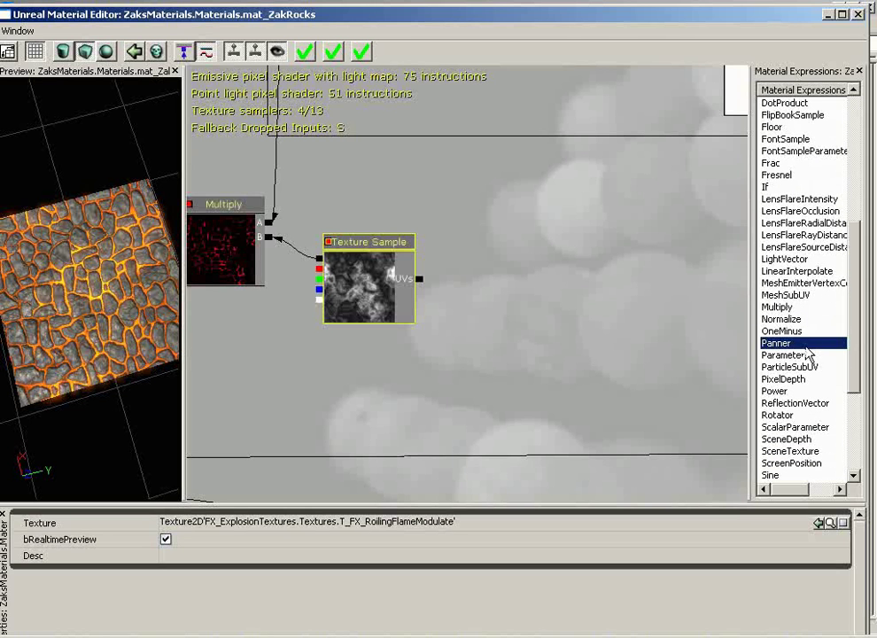
pyautogui.click(542, 285)
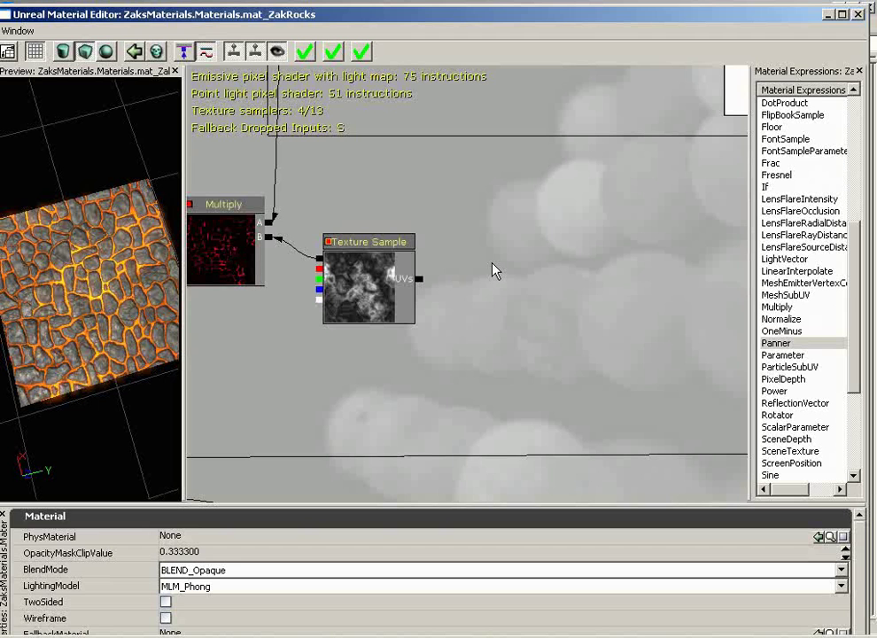
pyautogui.click(496, 270)
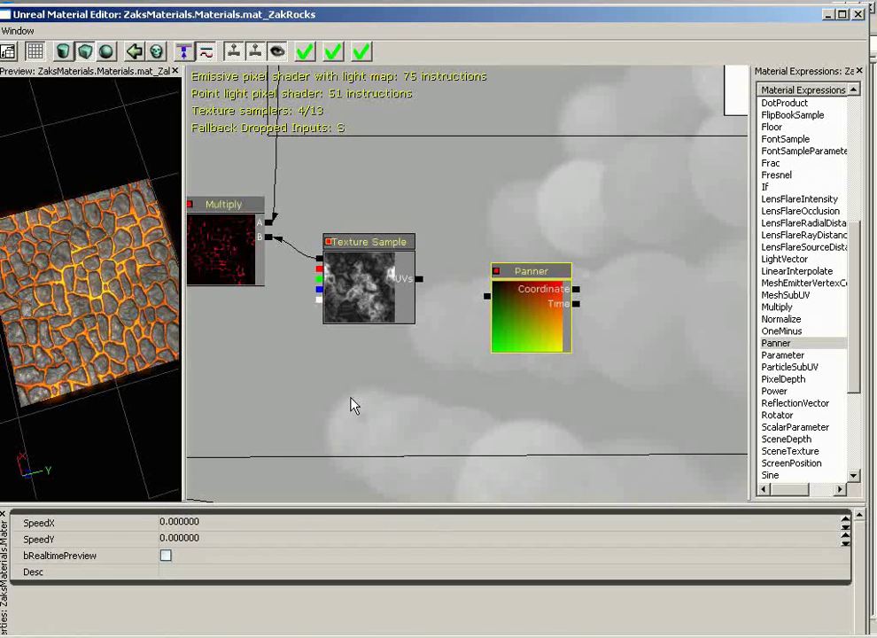
# Step: Set the Panner's SpeedX to 0.05 and SpeedY to 0.03 and connect it to the roiling flame texture's UVs
pyautogui.click(181, 522)
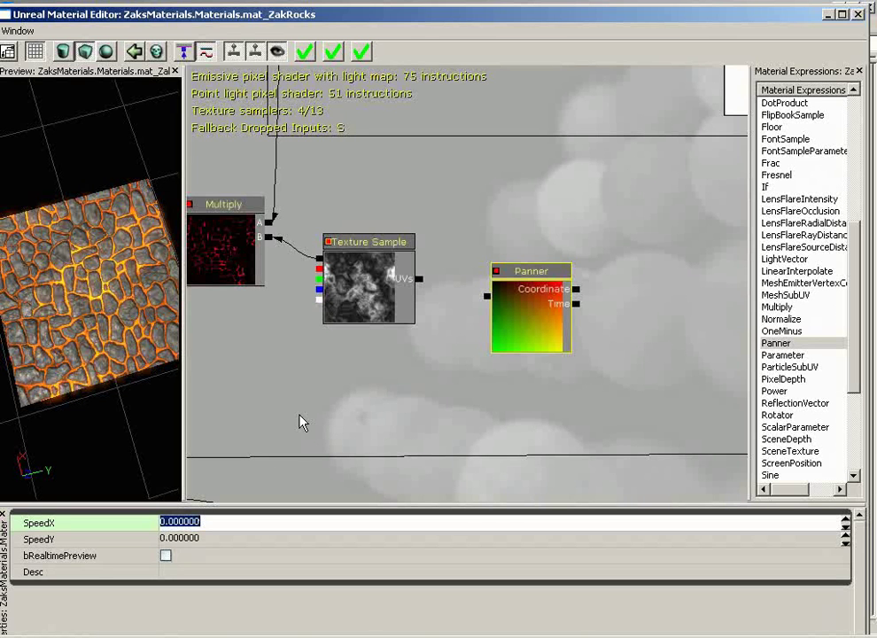
pyautogui.write('.05')
pyautogui.press('Tab')
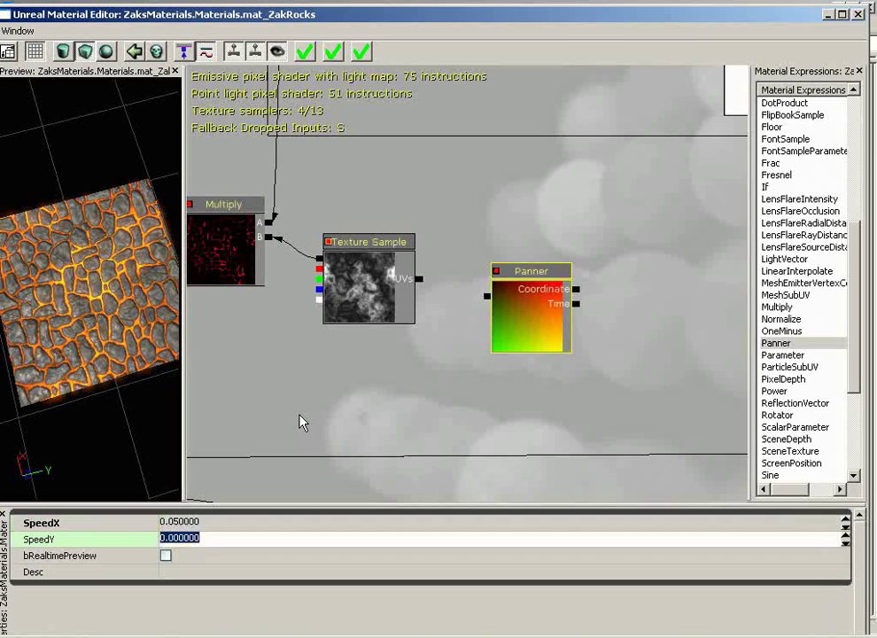
pyautogui.write('.03')
pyautogui.press('Return')
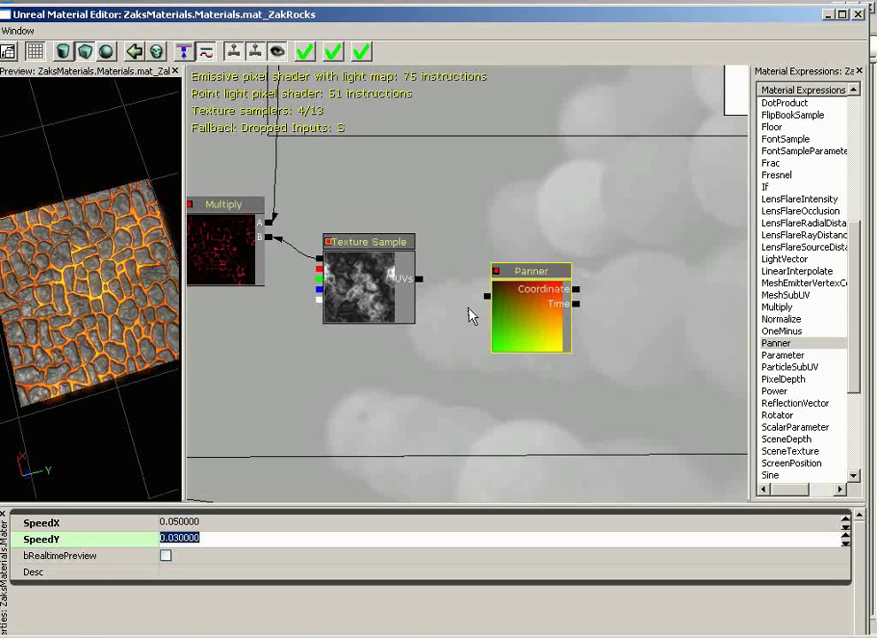
pyautogui.moveTo(488, 297); pyautogui.dragTo(420, 282)
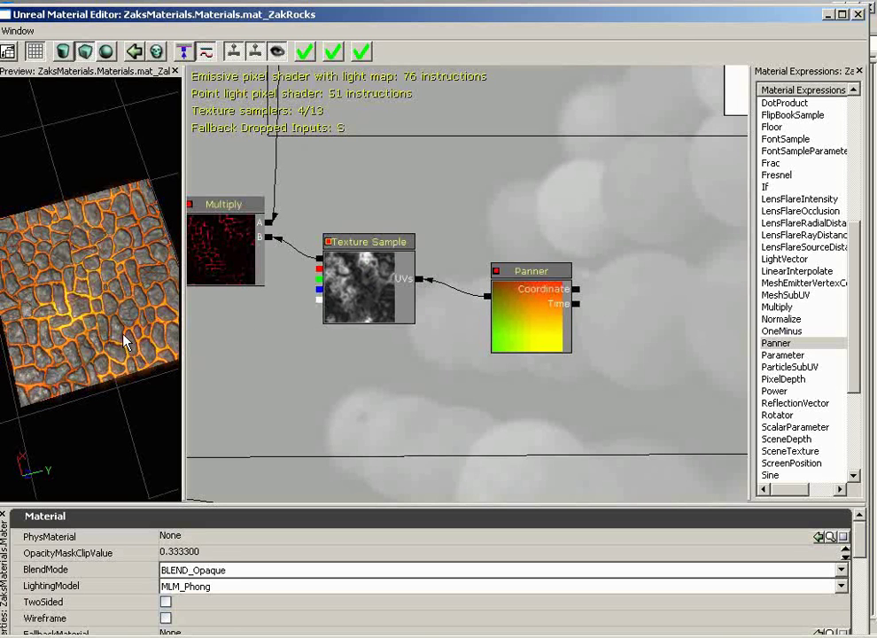
pyautogui.moveTo(124, 342); pyautogui.dragTo(106, 156)
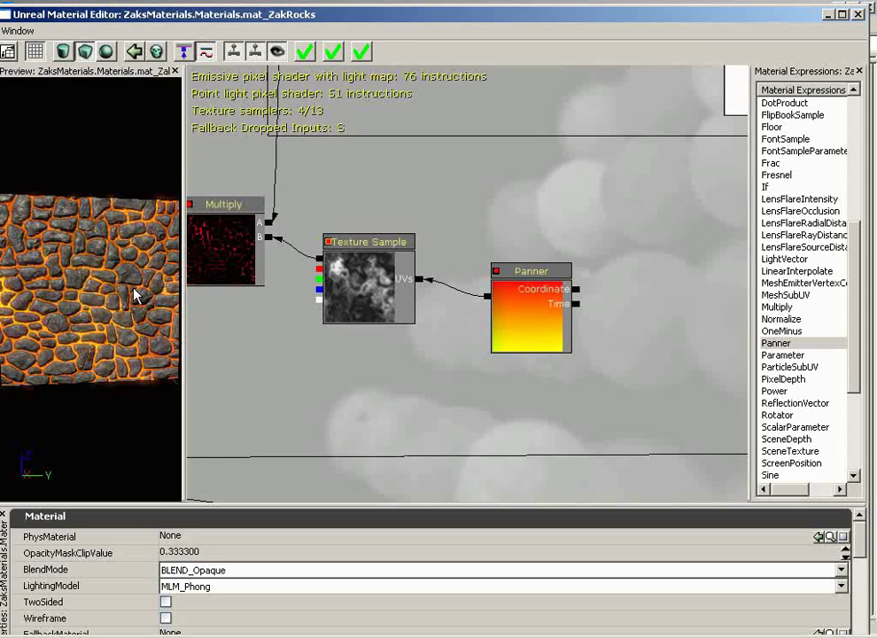
# Step: Line up the flame texture sample and Panner beside the Multiply, then duplicate both and place the copies directly below
pyautogui.click(375, 283)
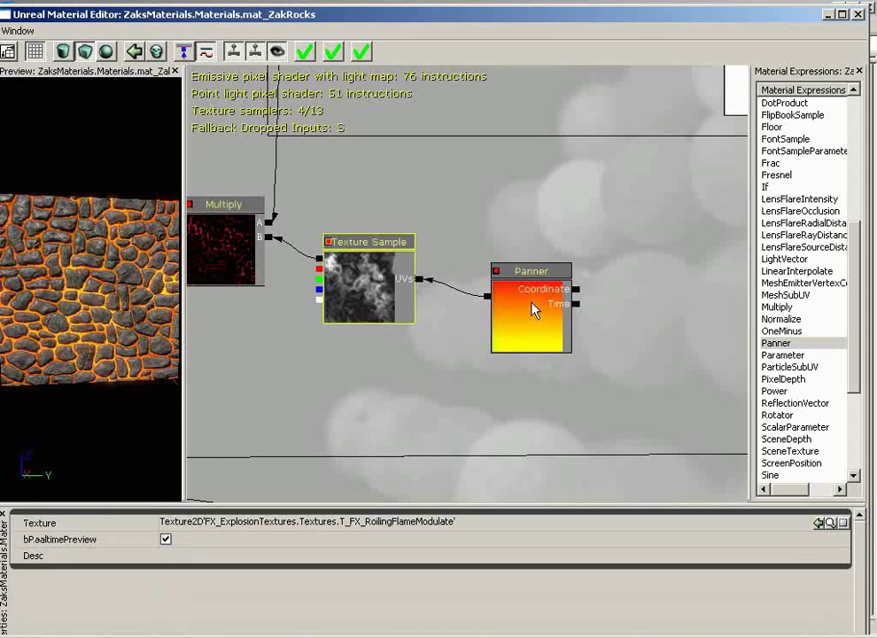
pyautogui.moveTo(534, 310); pyautogui.dragTo(556, 265)
pyautogui.click(367, 294)
pyautogui.moveTo(366, 294); pyautogui.dragTo(400, 270)
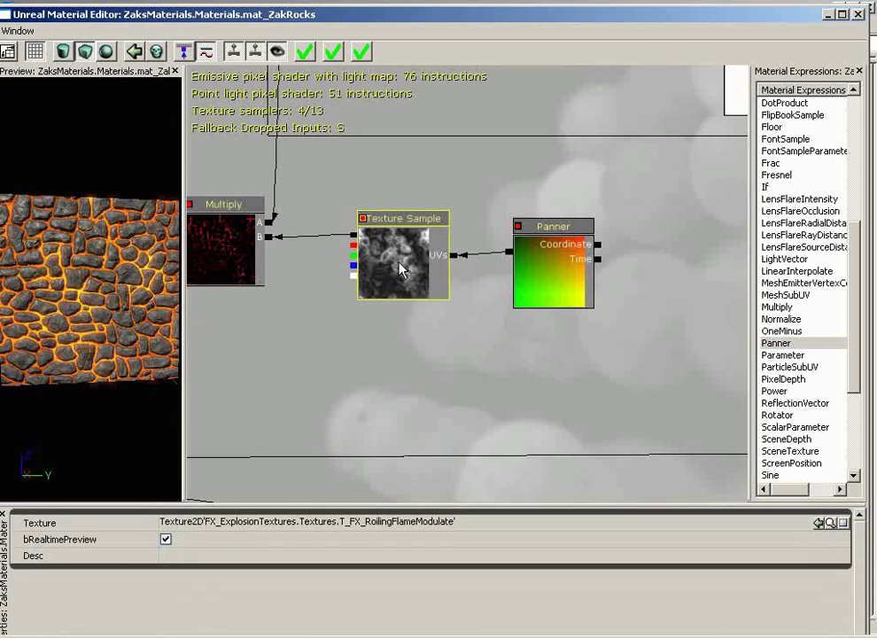
pyautogui.keyDown('ctrl'); pyautogui.click(538, 265); pyautogui.keyUp('ctrl')
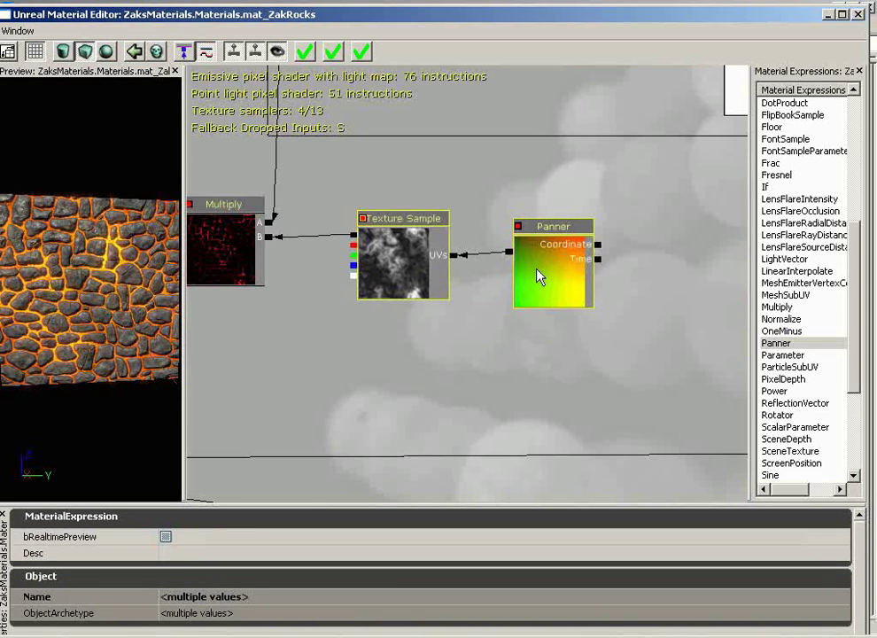
pyautogui.hotkey('ctrl', 'w')
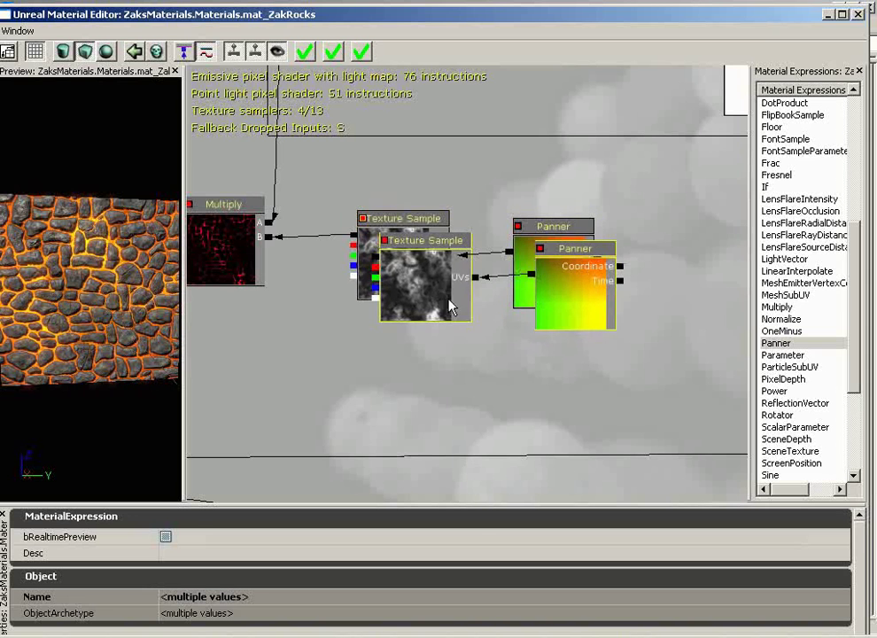
pyautogui.moveTo(450, 306); pyautogui.dragTo(399, 379)
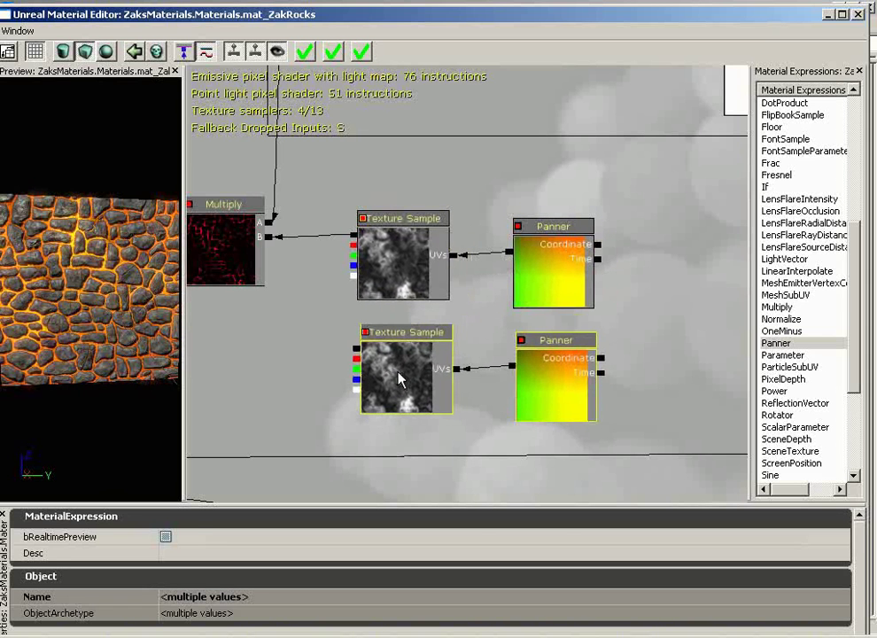
# Step: Set the duplicated Panner's SpeedX to -0.05 and SpeedY to -0.03
pyautogui.click(554, 379)
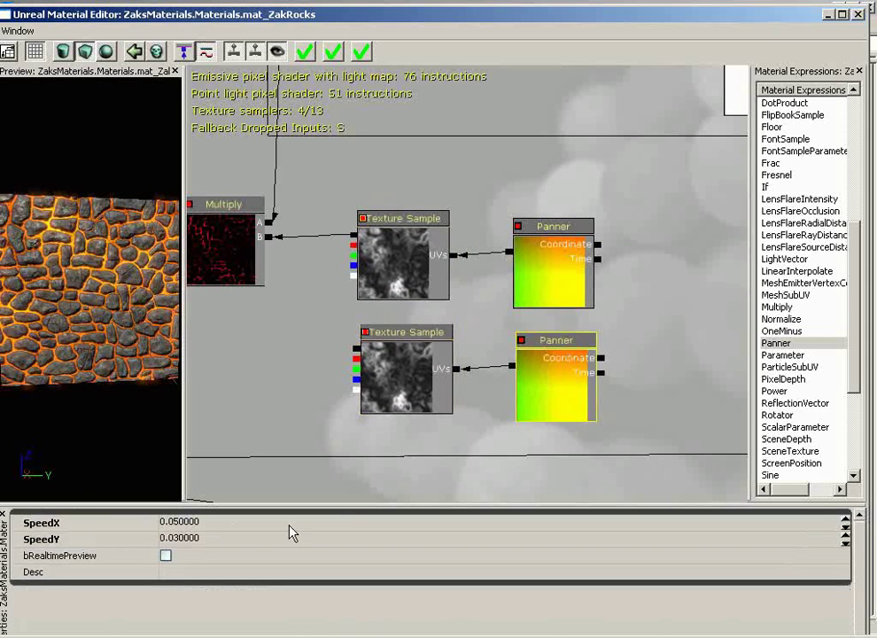
pyautogui.click(162, 521)
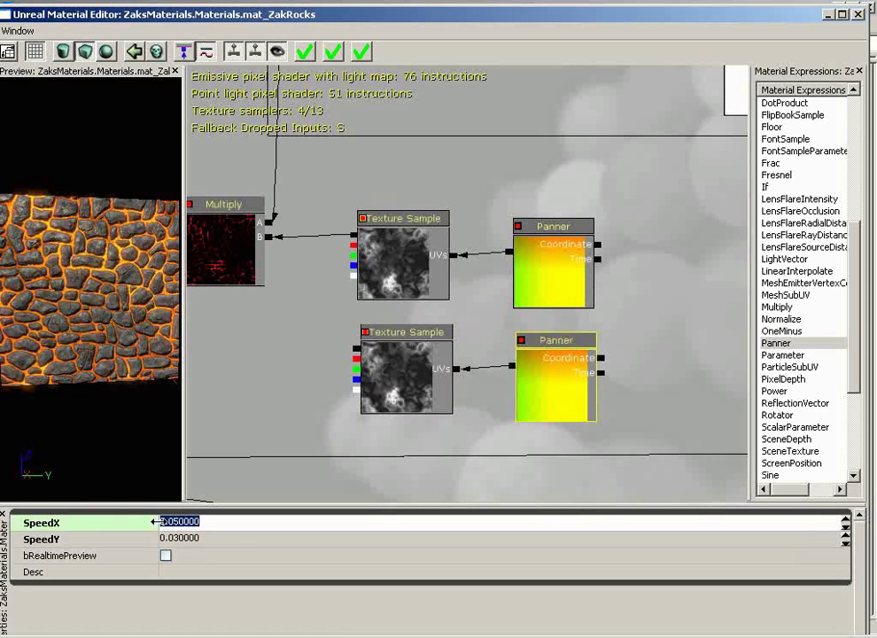
pyautogui.write('0.06')
pyautogui.press('Return')
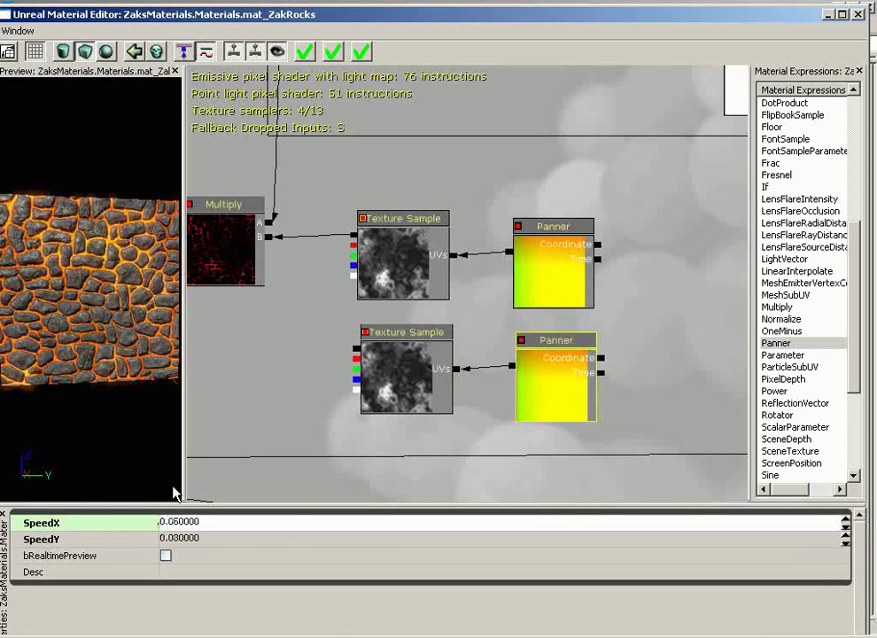
pyautogui.hotkey('ctrl', 'z')
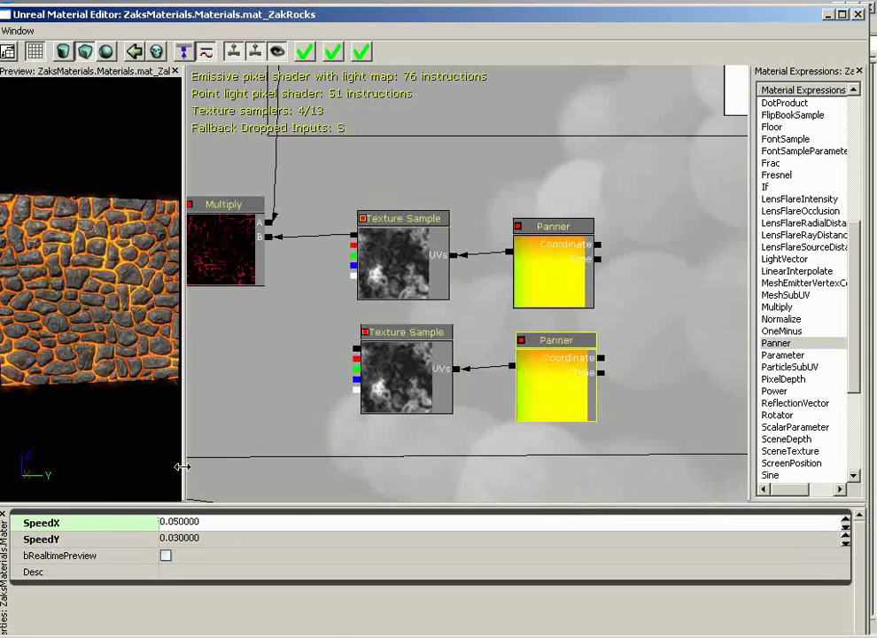
pyautogui.write('-')
pyautogui.press('Return')
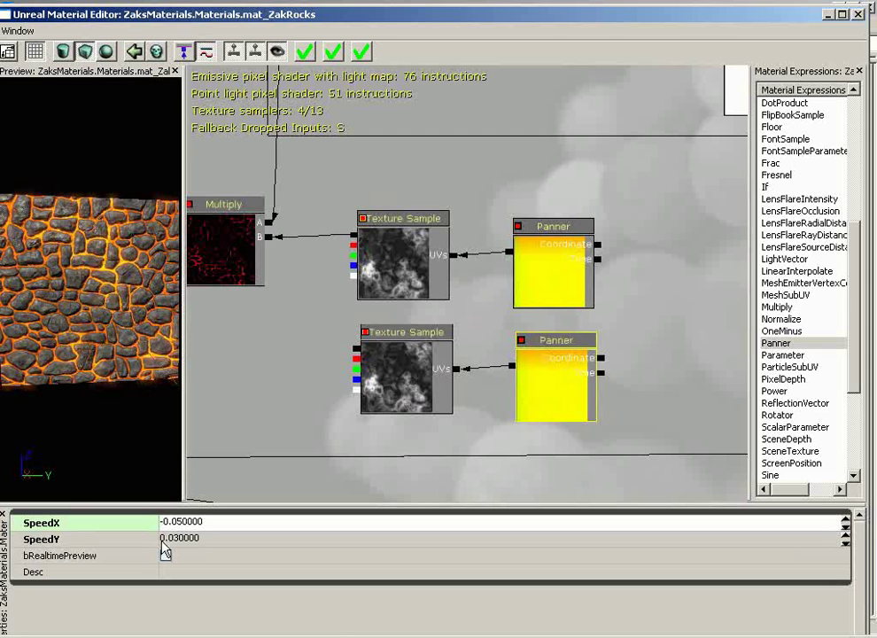
pyautogui.click(162, 544)
pyautogui.write('-')
pyautogui.press('Return')
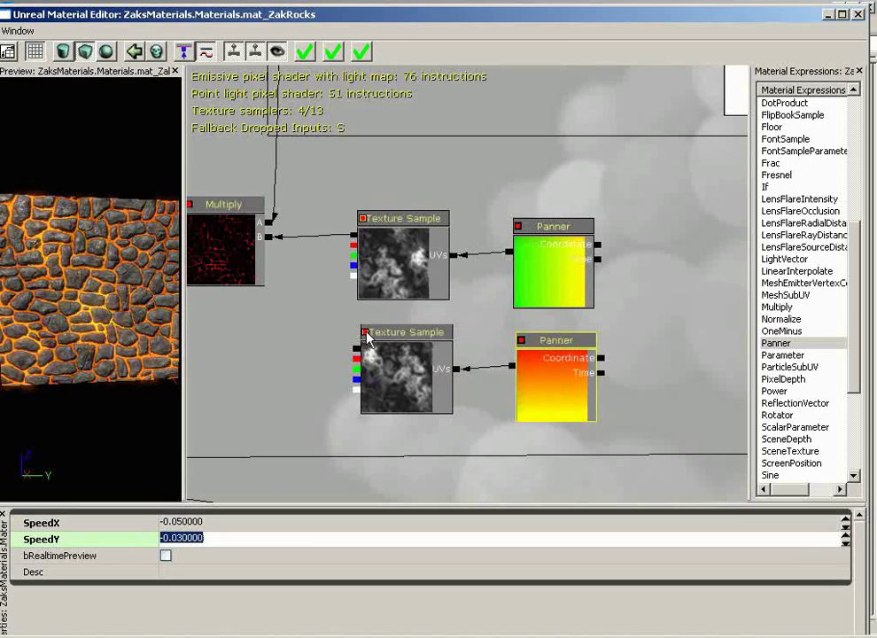
# Step: Widen the gap between the Multiply node and the two texture and Panner pairs by moving them apart
pyautogui.moveTo(302, 325); pyautogui.dragTo(217, 262)
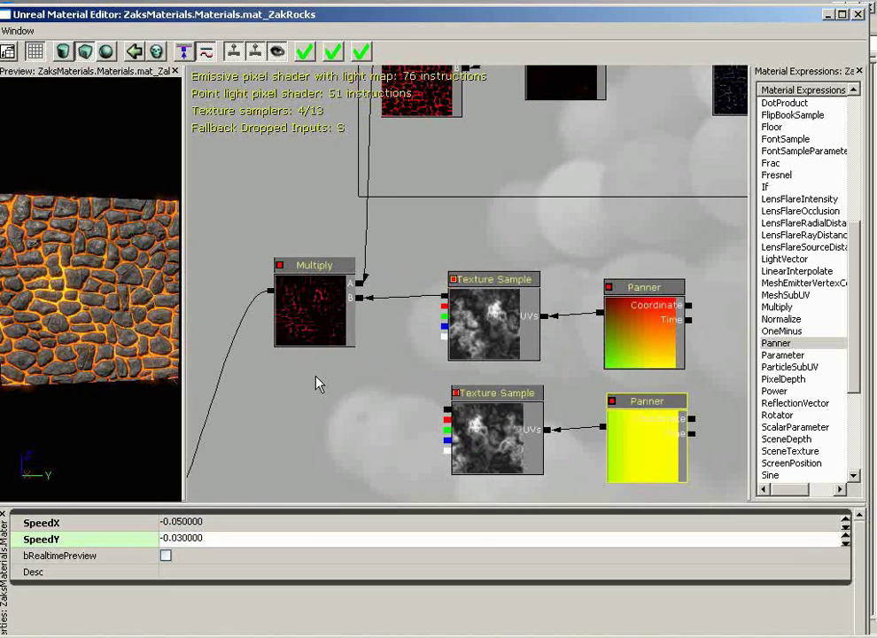
pyautogui.click(314, 314)
pyautogui.moveTo(318, 308); pyautogui.dragTo(225, 308)
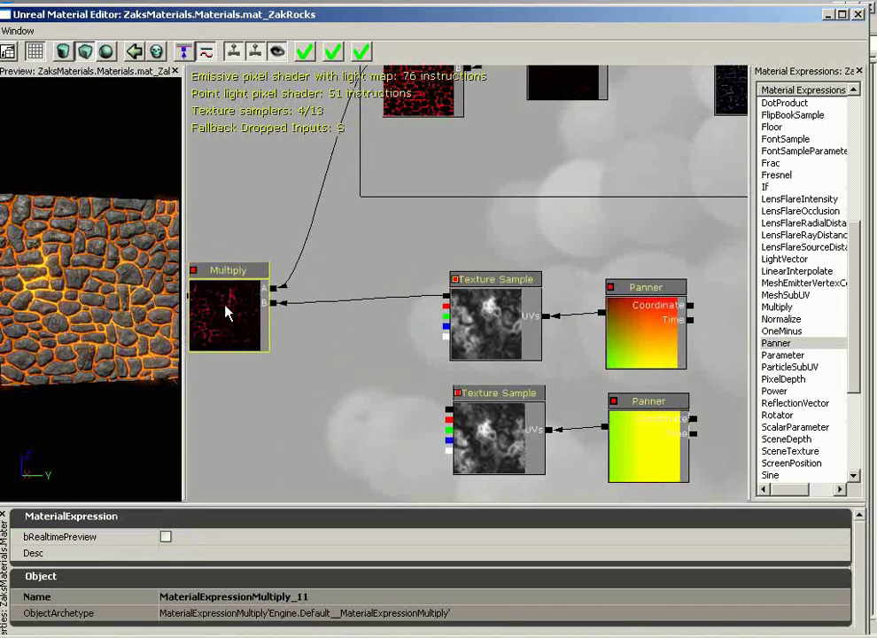
pyautogui.moveTo(414, 251)
pyautogui.keyDown('ctrl'); pyautogui.keyDown('alt'); pyautogui.mouseDown()
pyautogui.moveTo(613, 395)
pyautogui.moveTo(685, 462)
pyautogui.mouseUp(); pyautogui.keyUp('alt'); pyautogui.keyUp('ctrl')
pyautogui.keyDown('ctrl'); pyautogui.moveTo(514, 437); pyautogui.dragTo(635, 439); pyautogui.keyUp('ctrl')
pyautogui.moveTo(421, 371); pyautogui.dragTo(608, 441)
# Step: Place an Add node in the gap and connect the upper flame texture to input A and the lower one to B
pyautogui.click(273, 307)
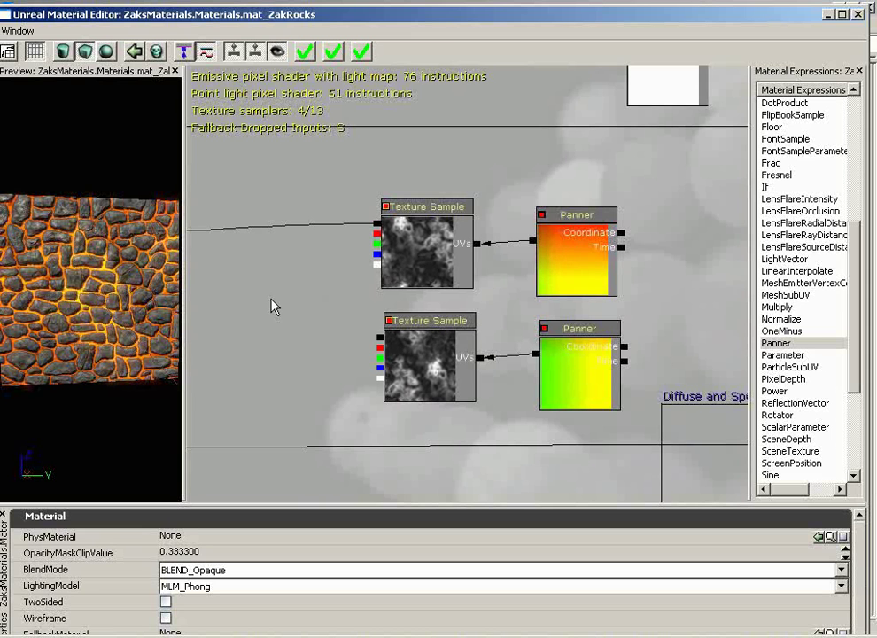
pyautogui.click(324, 323)
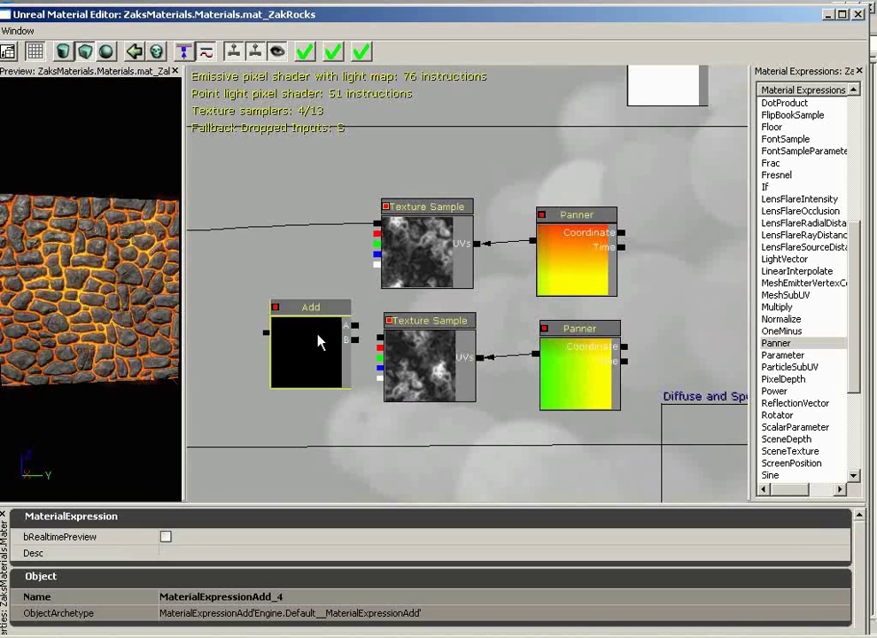
pyautogui.moveTo(319, 336); pyautogui.dragTo(371, 228)
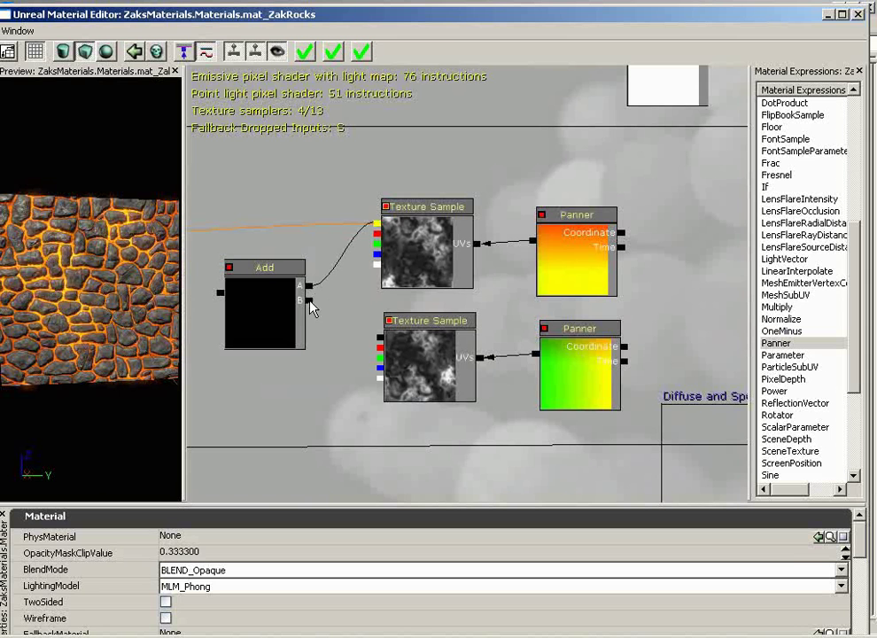
pyautogui.moveTo(309, 299); pyautogui.dragTo(379, 343)
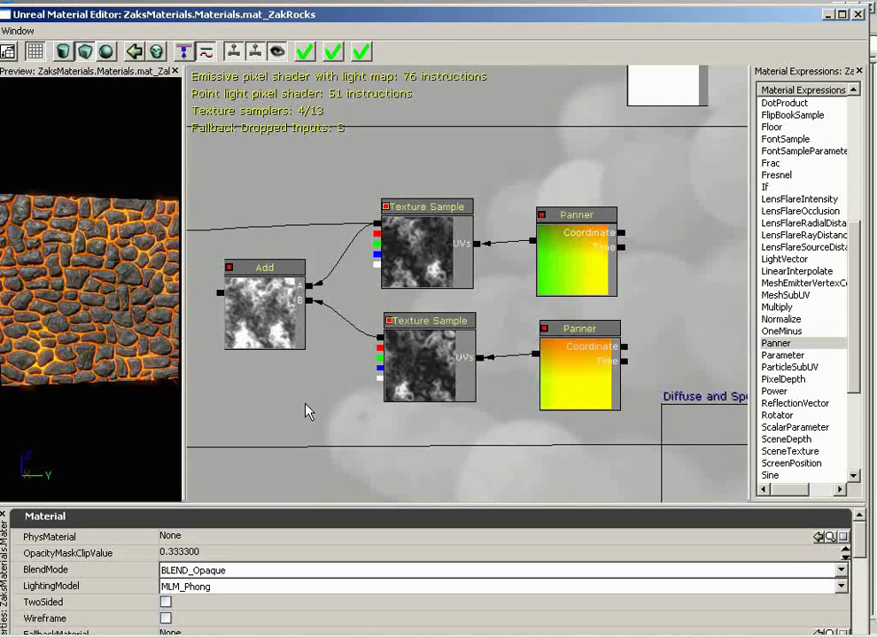
# Step: Connect the Add node's output to input B of the glow-modulating Multiply node
pyautogui.moveTo(246, 368); pyautogui.dragTo(339, 372)
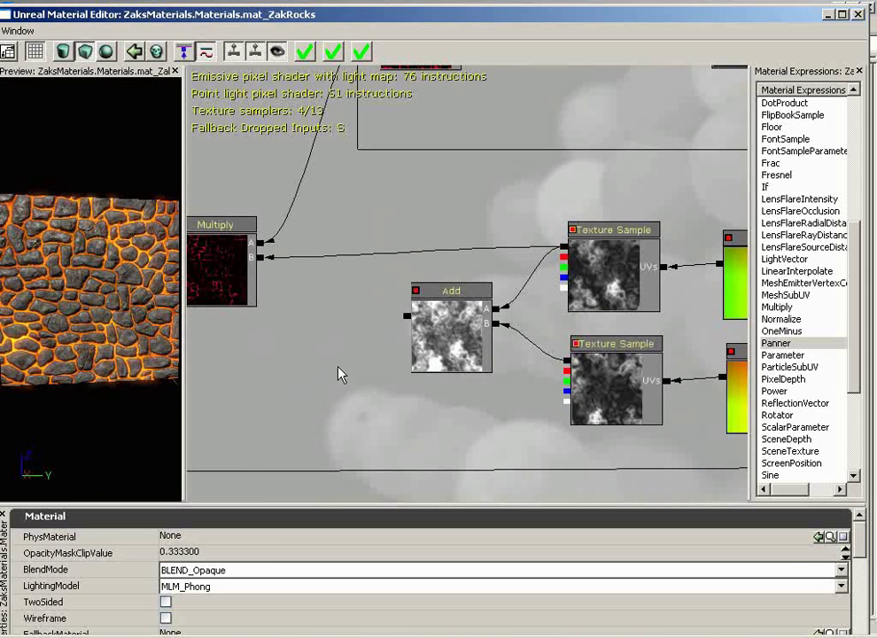
pyautogui.moveTo(407, 318); pyautogui.dragTo(263, 258)
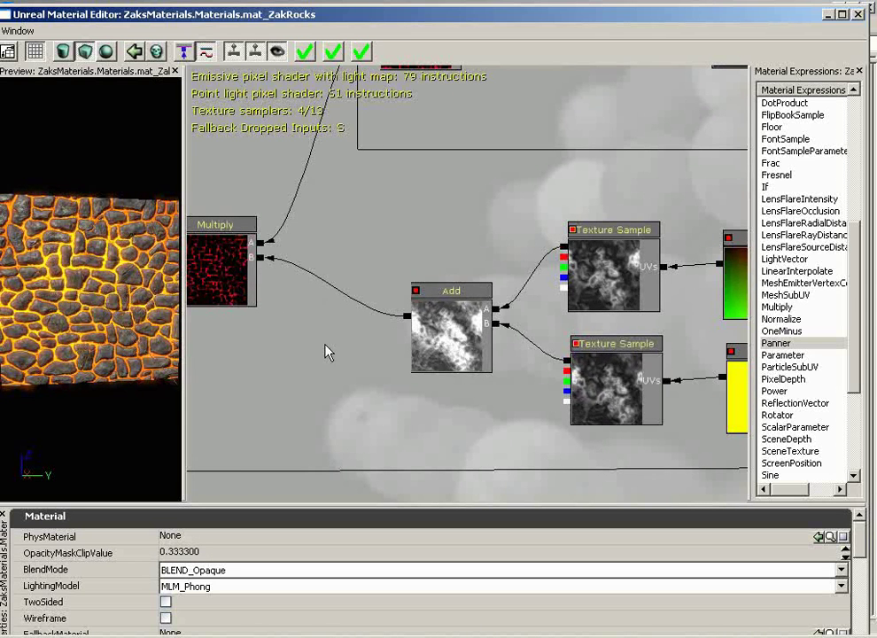
pyautogui.moveTo(516, 419); pyautogui.dragTo(413, 409)
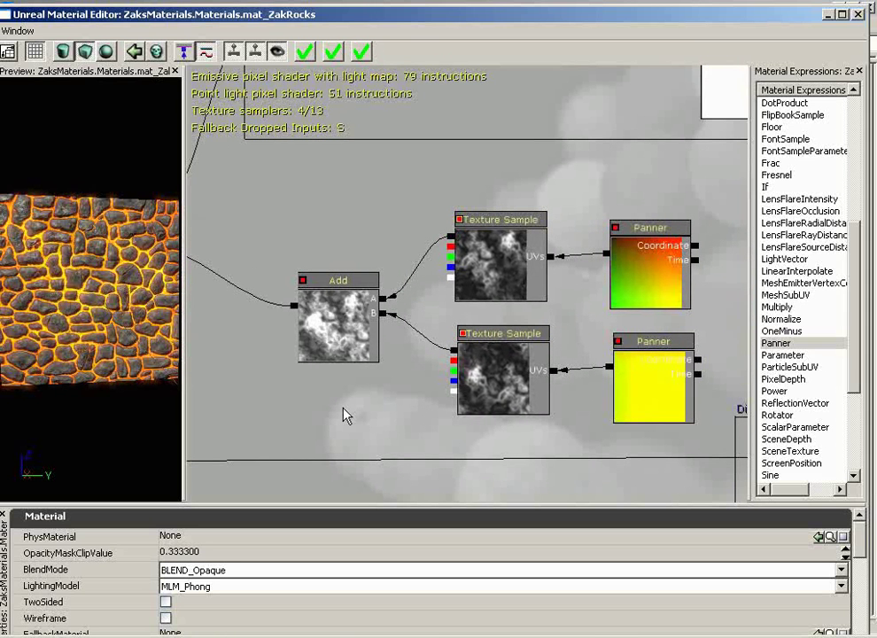
pyautogui.moveTo(600, 379); pyautogui.dragTo(359, 399)
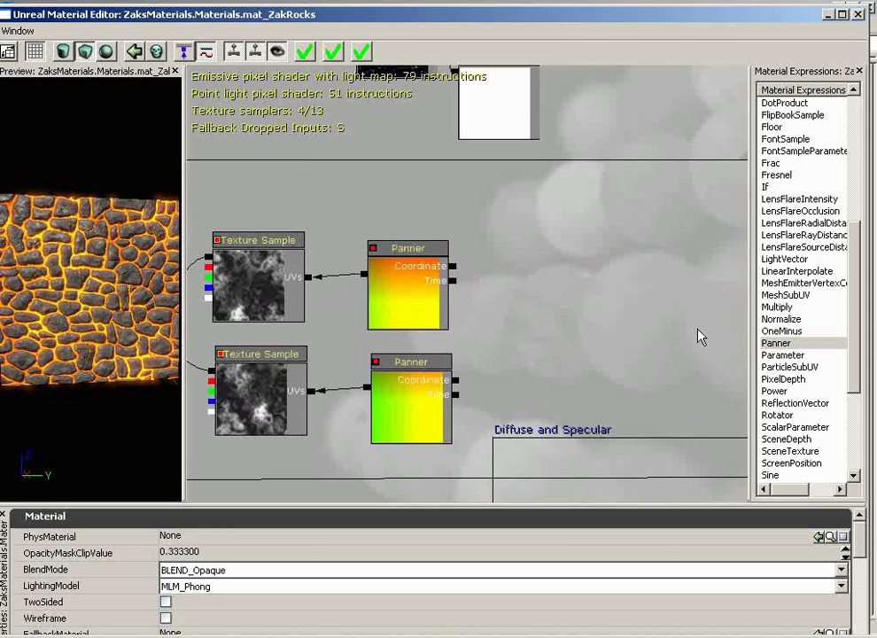
# Step: Add a TextureCoordinate node beside the upper Panner and connect it to that Panner's Coordinate input
pyautogui.scroll(-5, 856, 371)
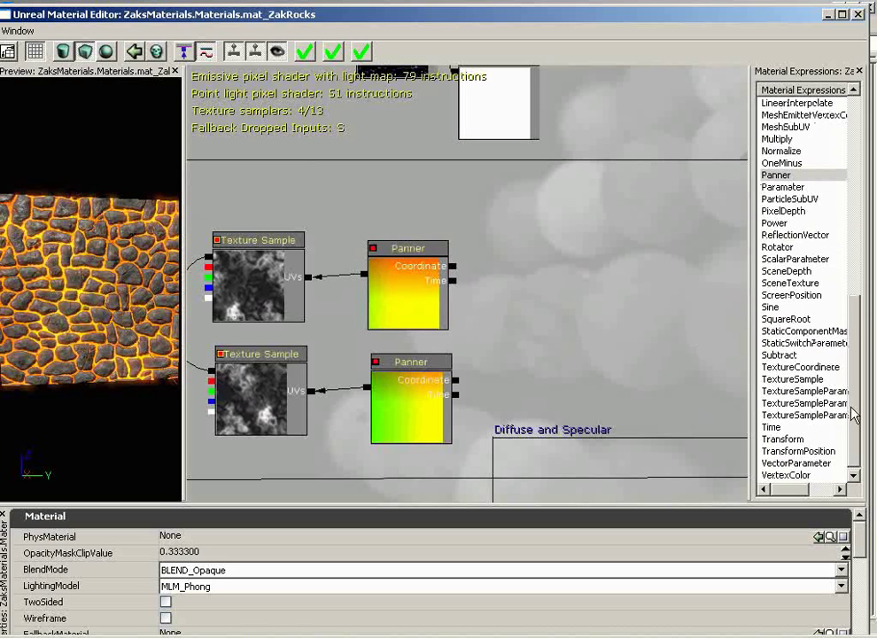
pyautogui.click(802, 366)
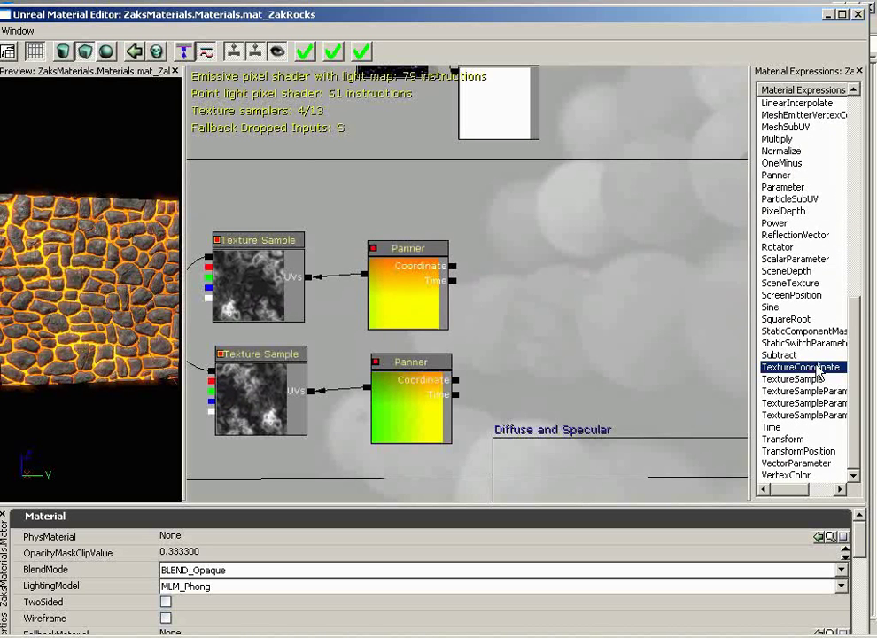
pyautogui.click(578, 301)
pyautogui.moveTo(605, 317); pyautogui.dragTo(451, 274)
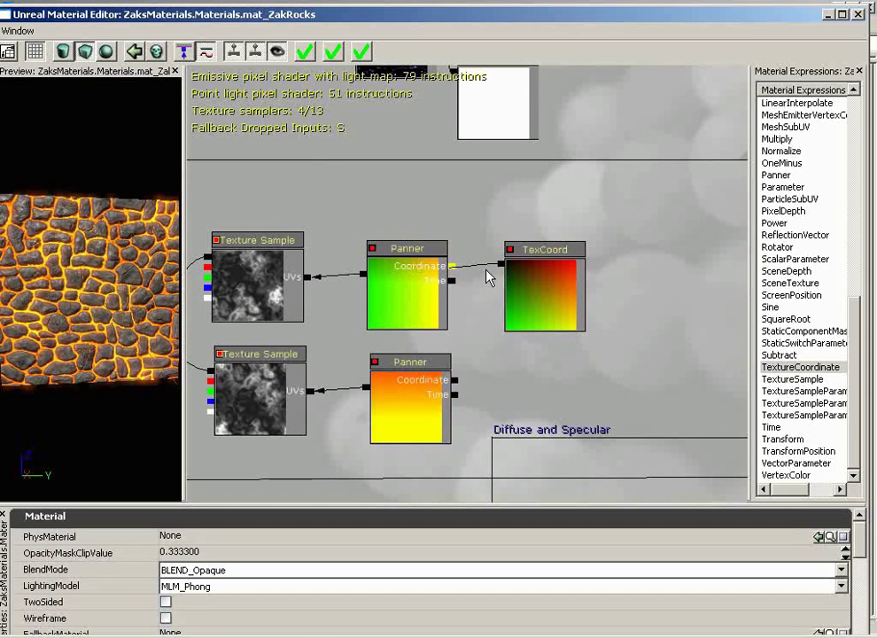
# Step: Set the TexCoord node's UTiling and VTiling to 2
pyautogui.click(546, 277)
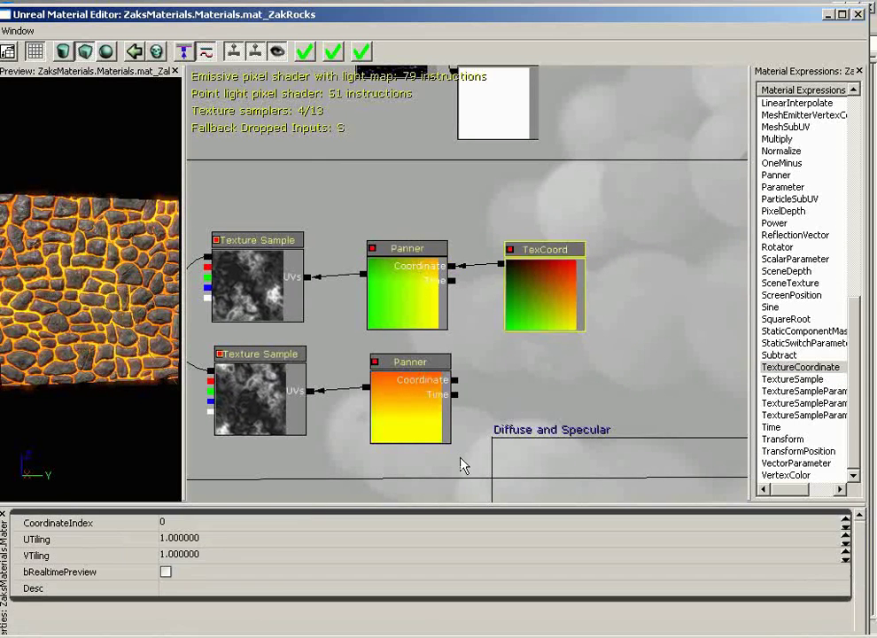
pyautogui.click(190, 538)
pyautogui.write('2')
pyautogui.press('Tab')
pyautogui.write('2')
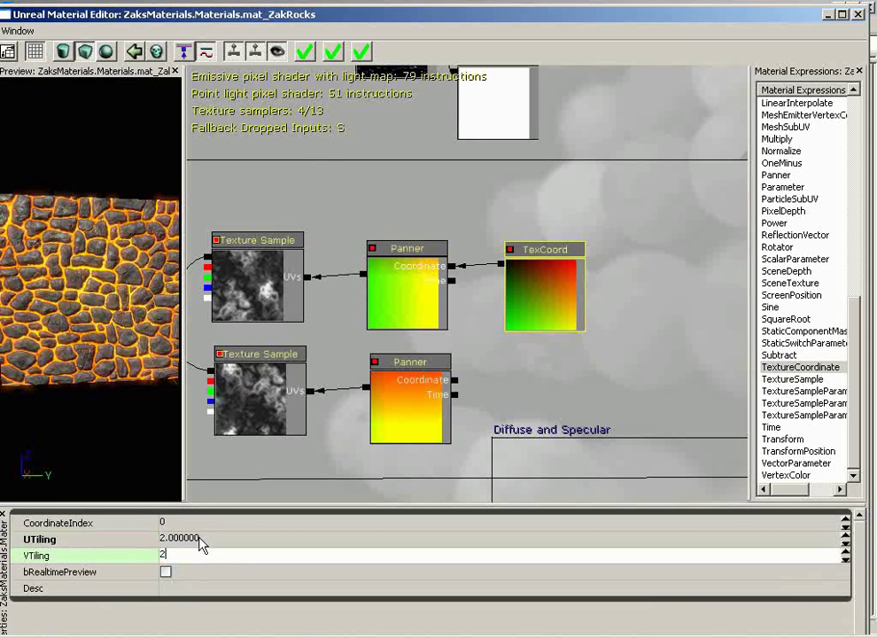
pyautogui.press('Return')
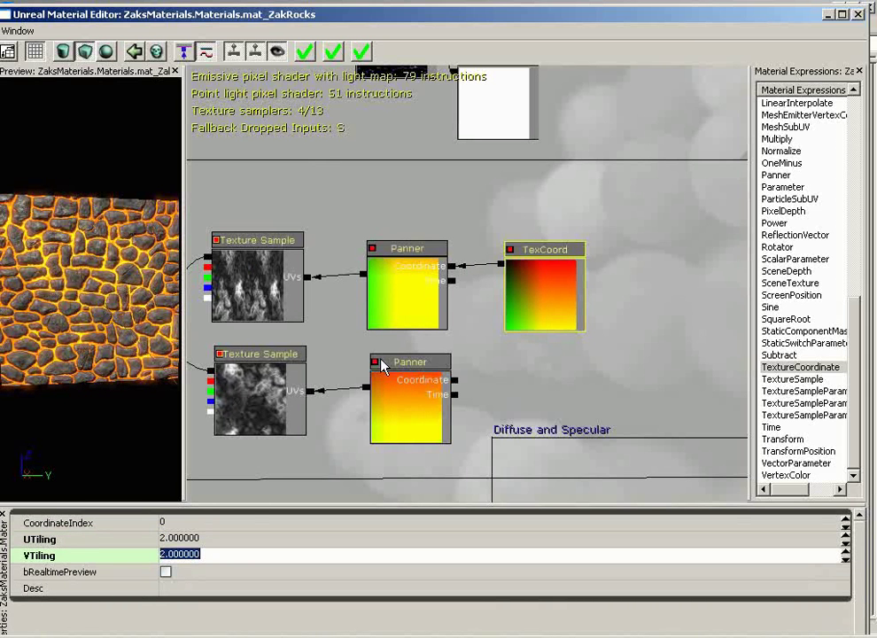
# Step: Place a Power node between the Multiply and Add nodes and connect the Add output to its Base input
pyautogui.moveTo(534, 355); pyautogui.dragTo(409, 328)
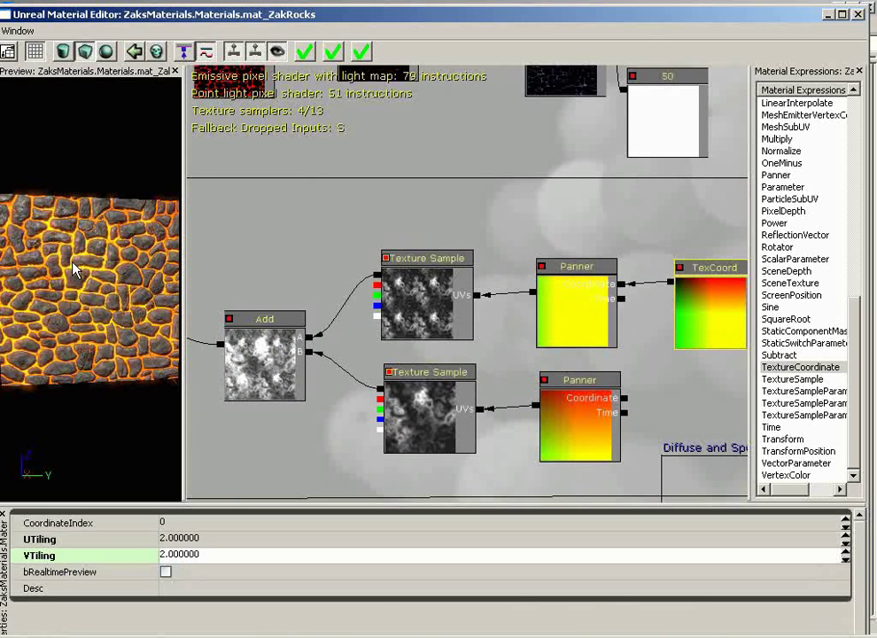
pyautogui.moveTo(333, 415); pyautogui.dragTo(485, 376)
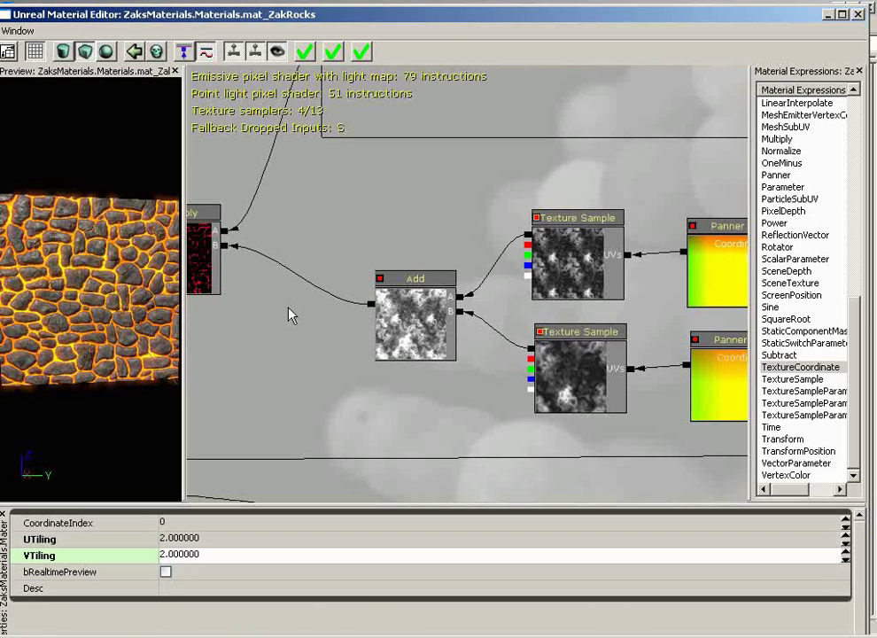
pyautogui.scroll(2, 856, 292)
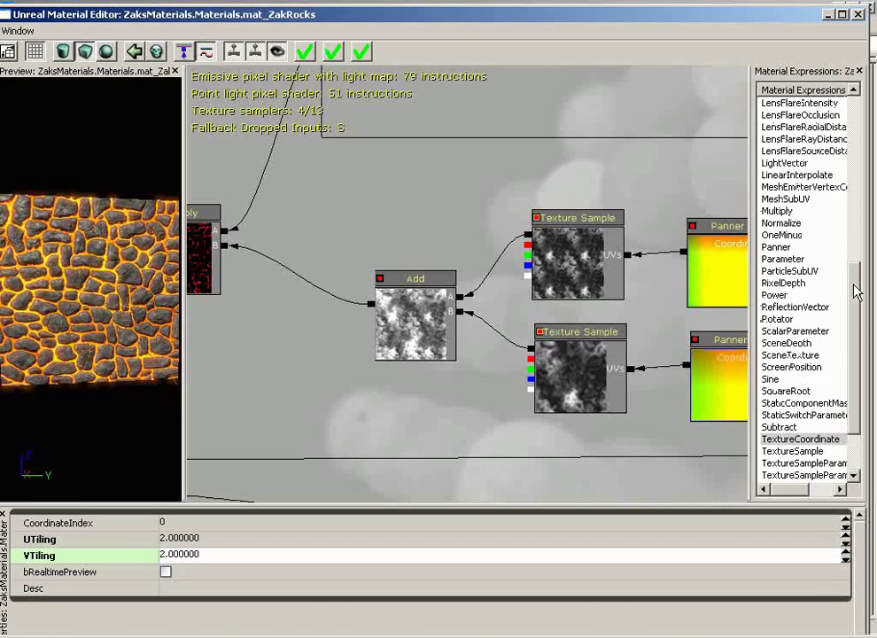
pyautogui.moveTo(857, 292); pyautogui.dragTo(855, 273)
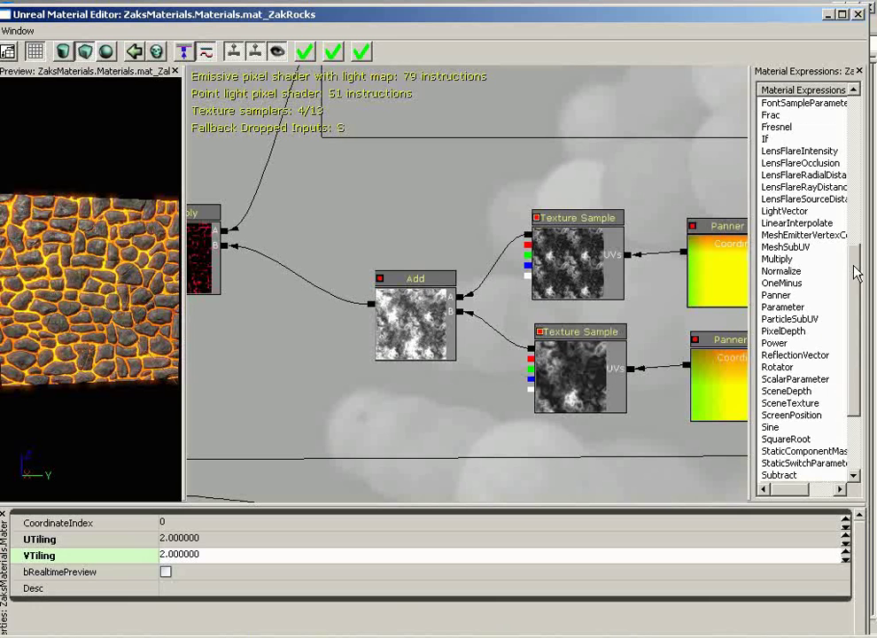
pyautogui.moveTo(779, 343); pyautogui.dragTo(709, 348)
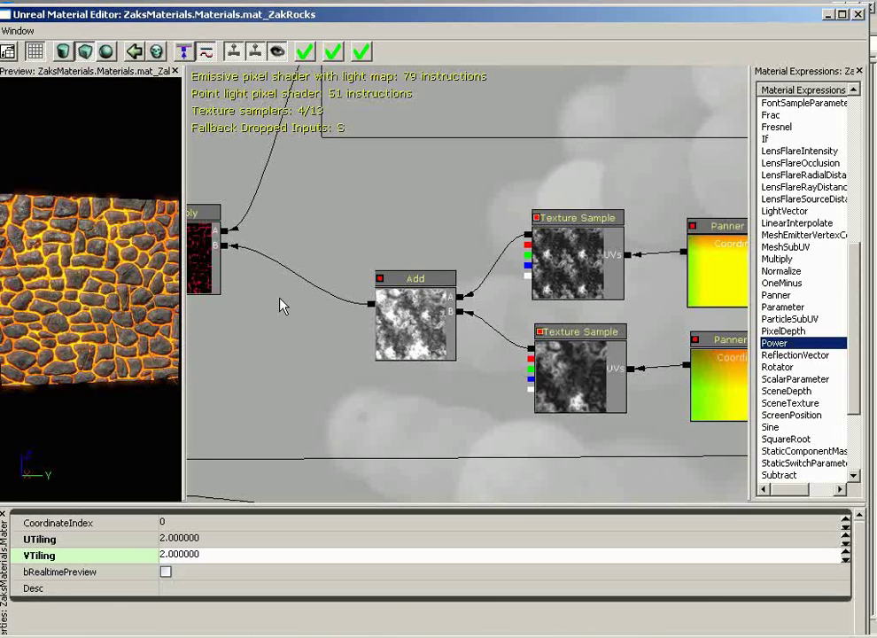
pyautogui.moveTo(281, 305)
pyautogui.mouseDown()
pyautogui.moveTo(274, 304)
pyautogui.moveTo(315, 339)
pyautogui.moveTo(293, 319)
pyautogui.mouseUp()
pyautogui.click(338, 314)
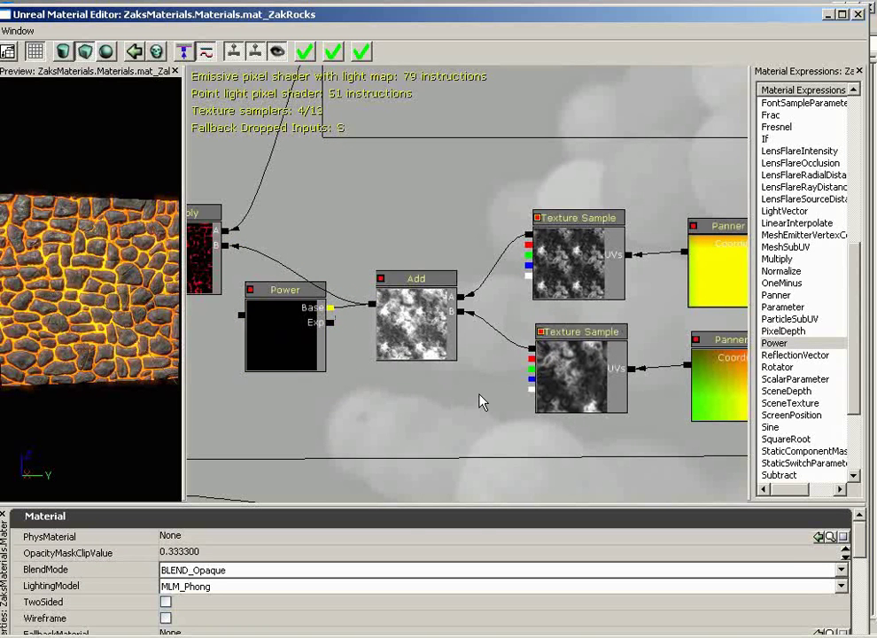
# Step: Move the Add node together with its textures, Panners and TexCoord node farther away from the Power node
pyautogui.scroll(-2, 465, 336)
pyautogui.keyDown('ctrl'); pyautogui.keyDown('alt'); pyautogui.moveTo(385, 178); pyautogui.dragTo(721, 313); pyautogui.keyUp('alt'); pyautogui.keyUp('ctrl')
pyautogui.keyDown('ctrl'); pyautogui.moveTo(529, 307); pyautogui.dragTo(698, 298); pyautogui.keyUp('ctrl')
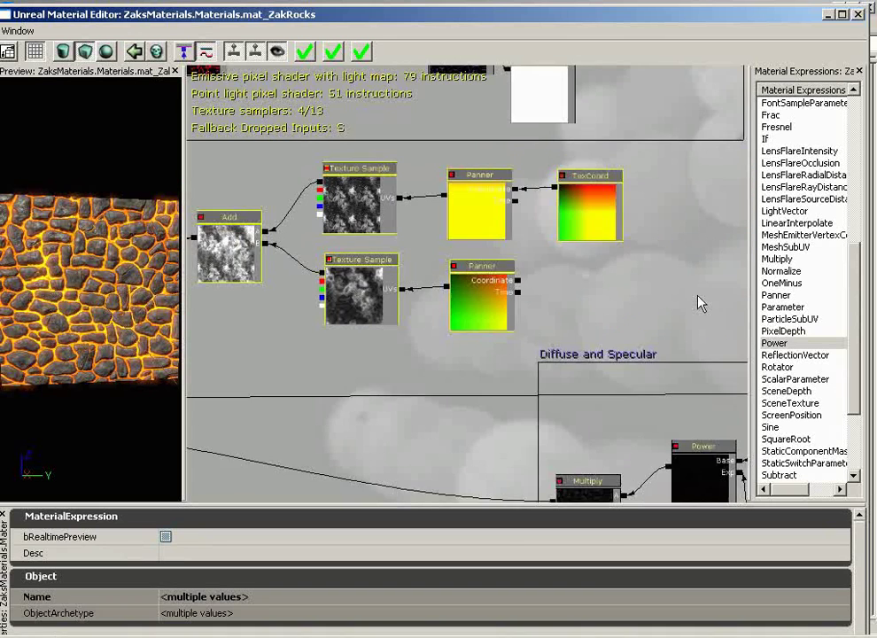
# Step: Tighten the layout by moving both Panners and the TexCoord closer to their textures, and shift the texture branches toward the Add node
pyautogui.click(469, 232)
pyautogui.scroll(3, 558, 274)
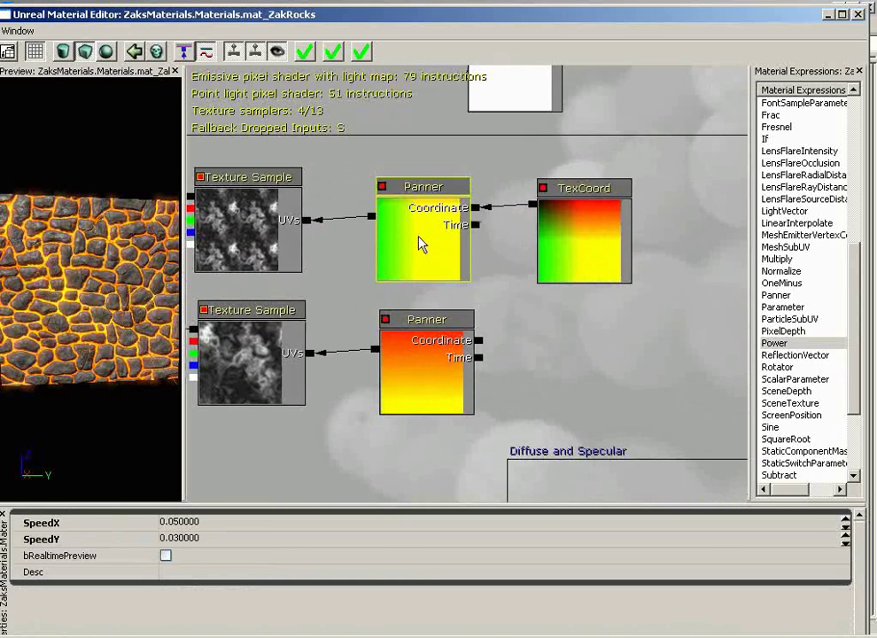
pyautogui.moveTo(423, 246); pyautogui.dragTo(383, 242)
pyautogui.moveTo(552, 242); pyautogui.dragTo(509, 239)
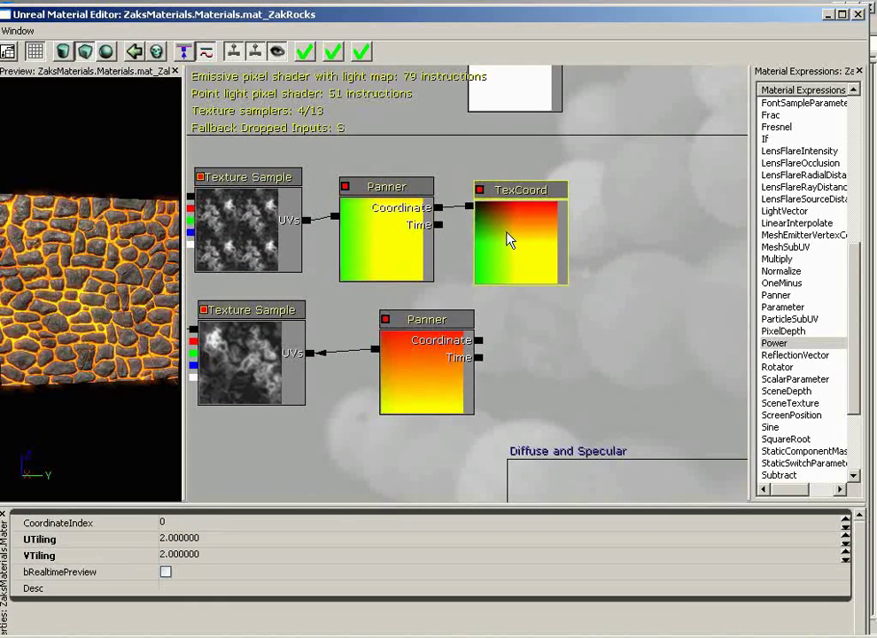
pyautogui.moveTo(408, 336); pyautogui.dragTo(385, 357)
pyautogui.moveTo(445, 352); pyautogui.dragTo(602, 286)
pyautogui.keyDown('ctrl'); pyautogui.keyDown('alt'); pyautogui.moveTo(402, 367); pyautogui.dragTo(650, 177); pyautogui.keyUp('alt'); pyautogui.keyUp('ctrl')
pyautogui.keyDown('ctrl'); pyautogui.moveTo(395, 169); pyautogui.dragTo(360, 169); pyautogui.keyUp('ctrl')
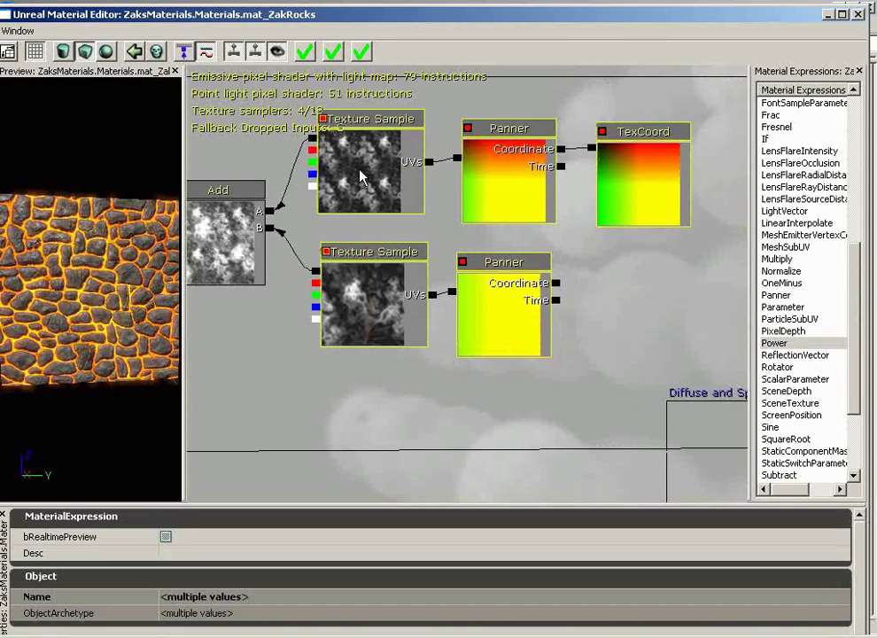
# Step: Create a Constant node below the Add node and connect it to the Power node's Exp input
pyautogui.moveTo(428, 287); pyautogui.dragTo(221, 301)
pyautogui.click(280, 296)
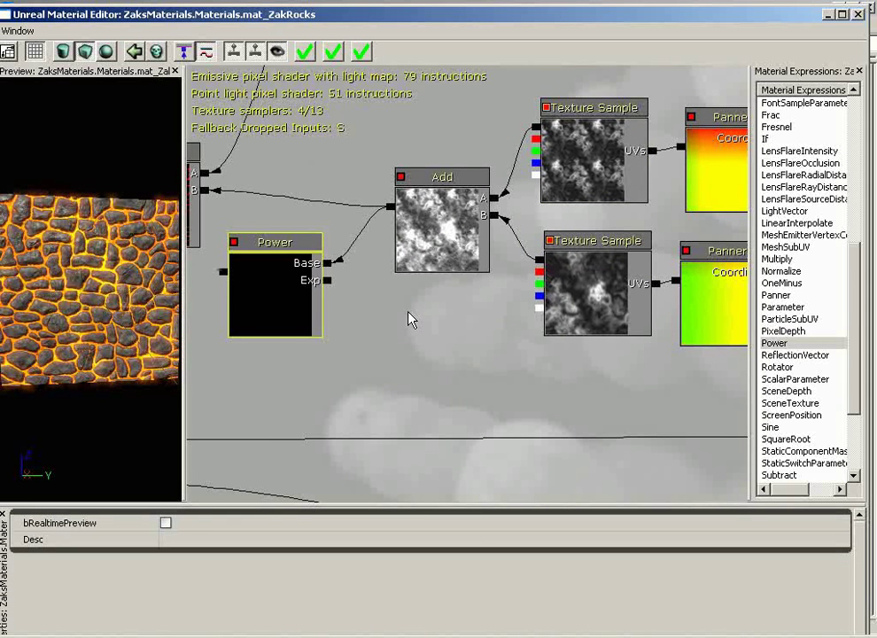
pyautogui.click(417, 343)
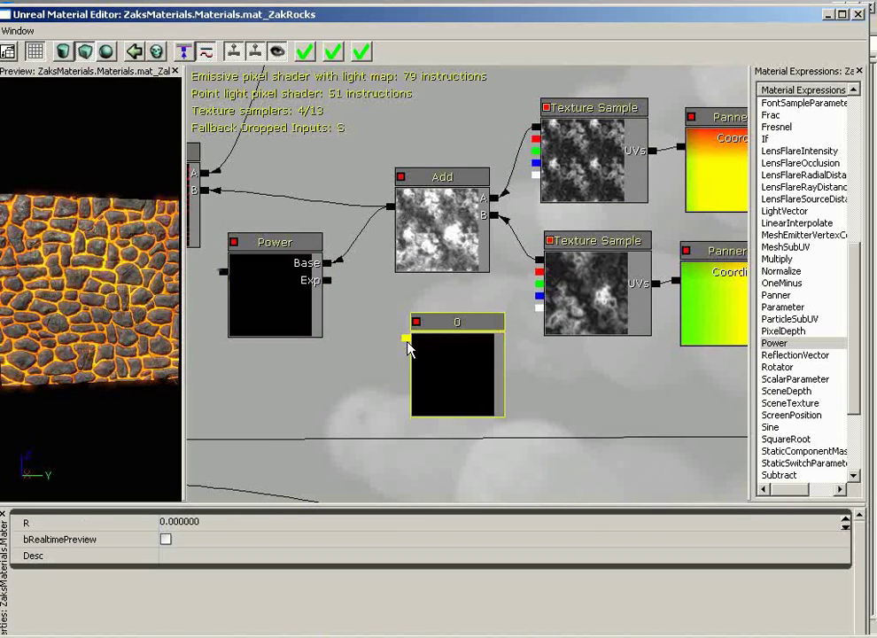
pyautogui.keyDown('ctrl'); pyautogui.moveTo(454, 362); pyautogui.dragTo(441, 343); pyautogui.keyUp('ctrl')
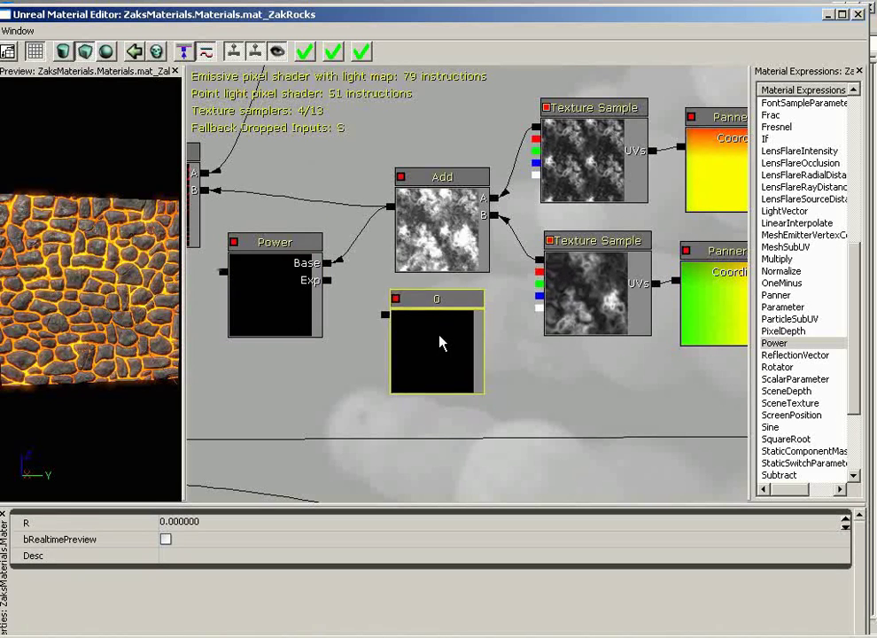
pyautogui.moveTo(387, 314); pyautogui.dragTo(328, 281)
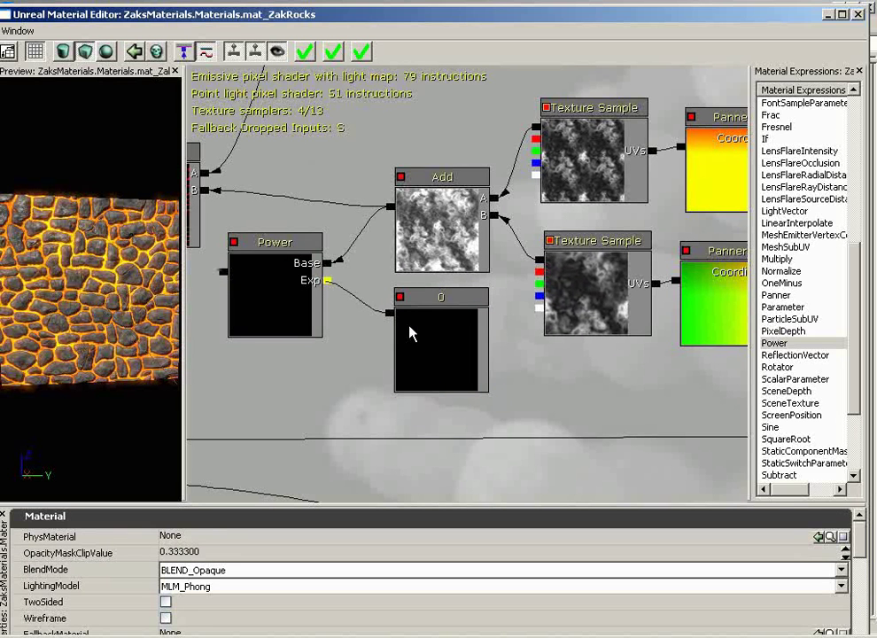
# Step: Set the exponent constant's R value to 2 and connect the Power output to input B of the glow-modulating Multiply node
pyautogui.click(416, 337)
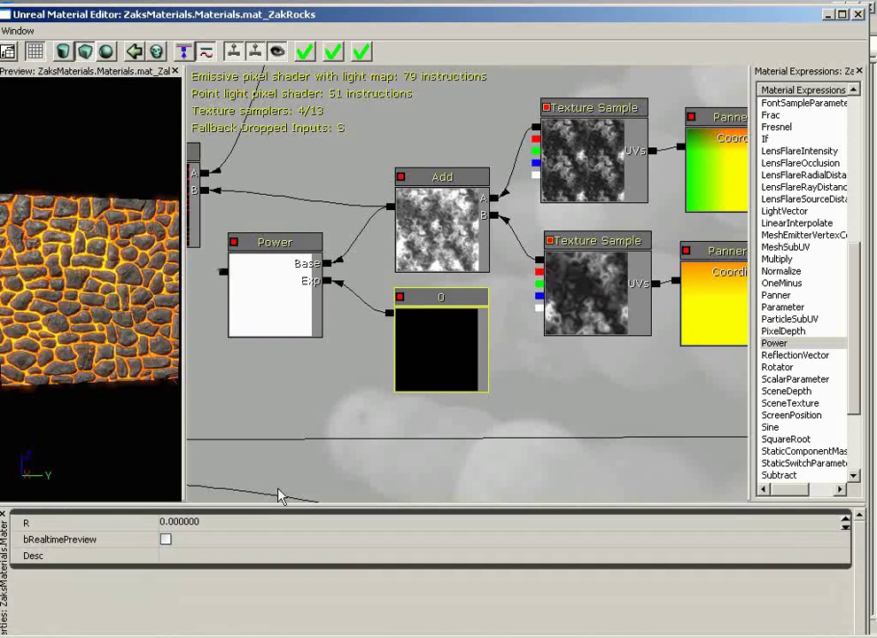
pyautogui.write('2')
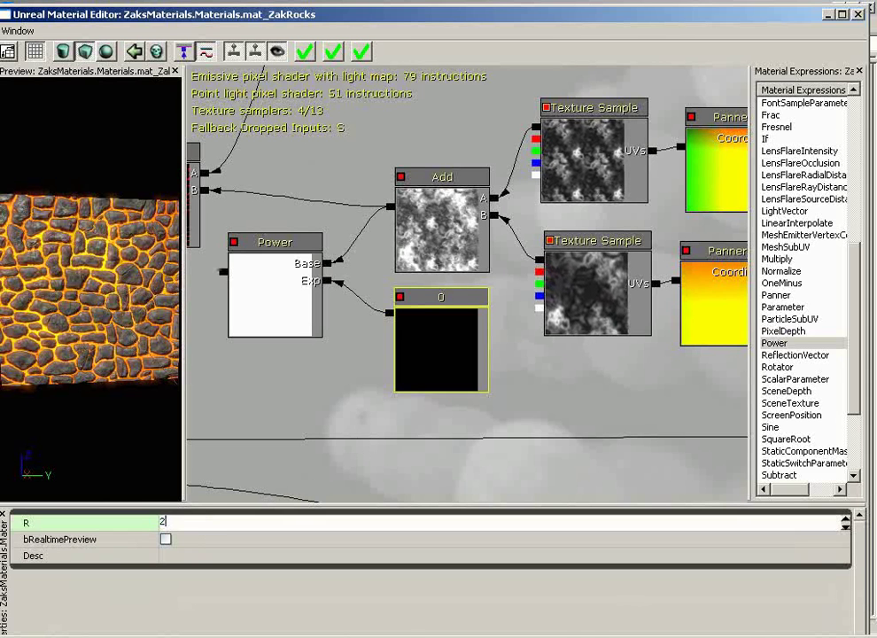
pyautogui.press('Return')
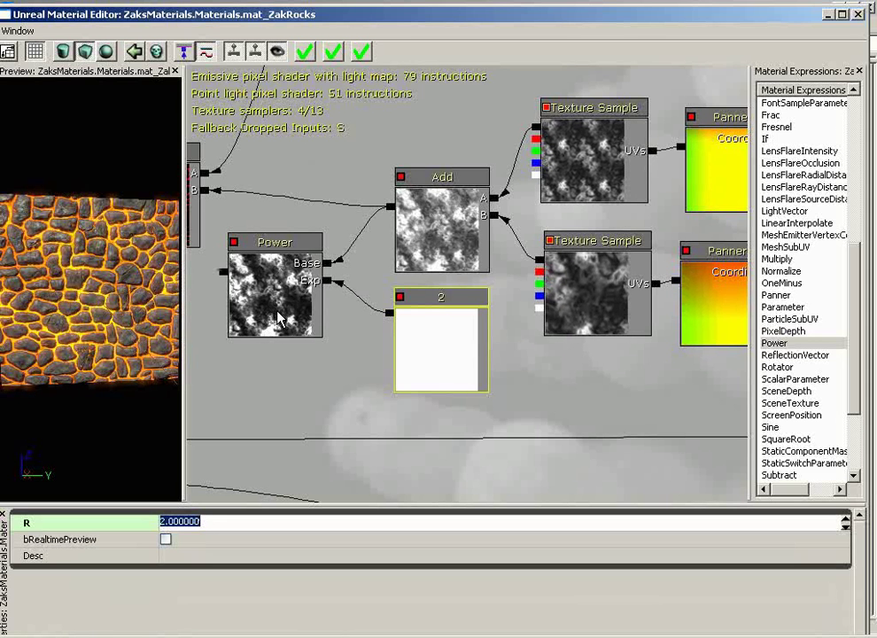
pyautogui.moveTo(213, 346); pyautogui.dragTo(319, 378)
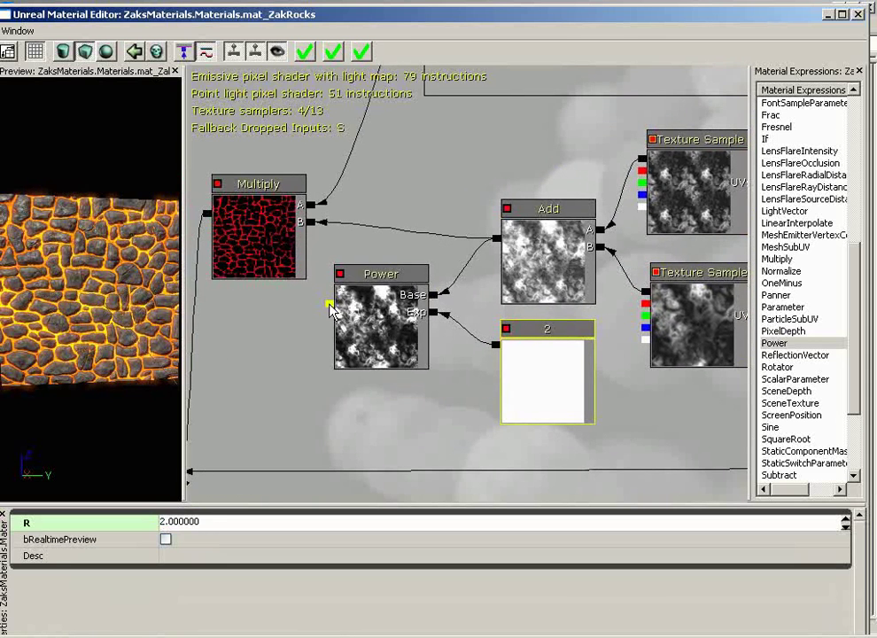
pyautogui.moveTo(329, 304); pyautogui.dragTo(310, 233)
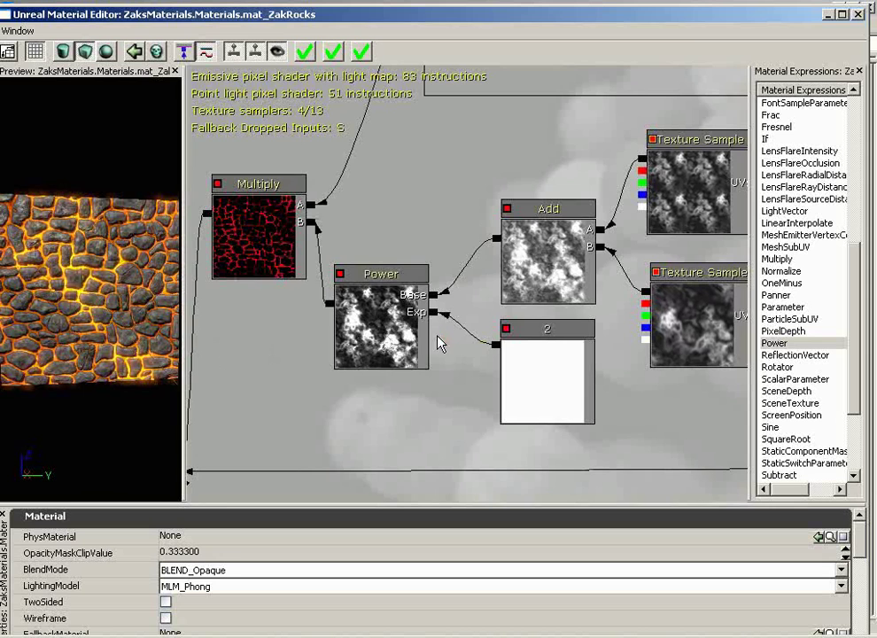
# Step: Enclose the Power, Add, constant, flame texture, Panner and TexCoord nodes in a comment box titled "Glow Perturbation"
pyautogui.moveTo(462, 348); pyautogui.dragTo(561, 243)
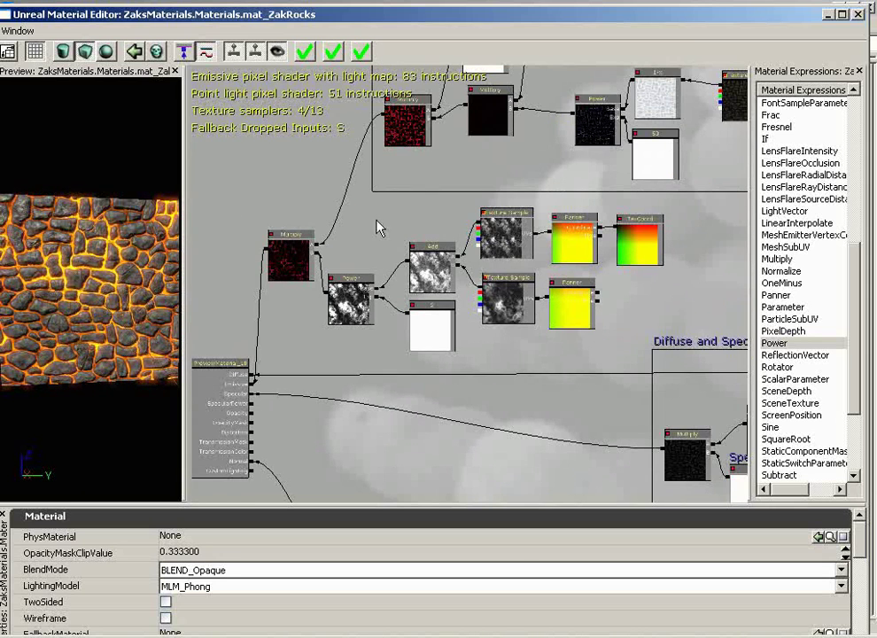
pyautogui.keyDown('ctrl'); pyautogui.keyDown('alt'); pyautogui.moveTo(350, 216); pyautogui.dragTo(638, 362); pyautogui.keyUp('alt'); pyautogui.keyUp('ctrl')
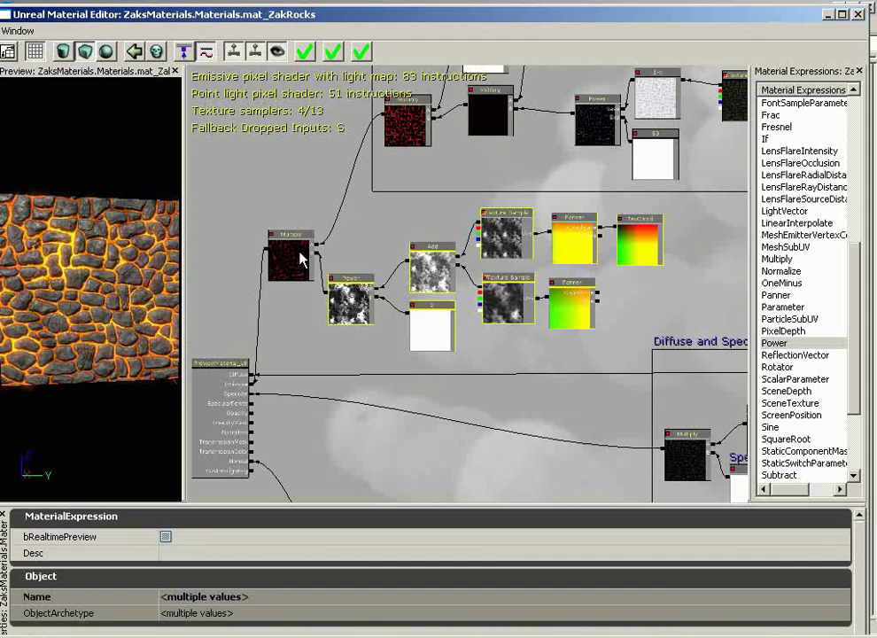
pyautogui.press('c')
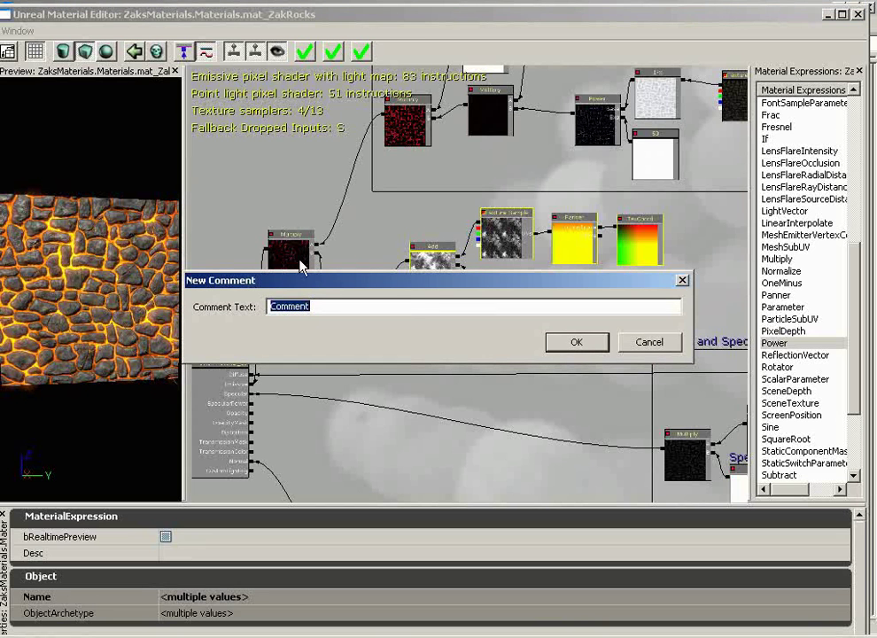
pyautogui.write('Glow Perturbation')
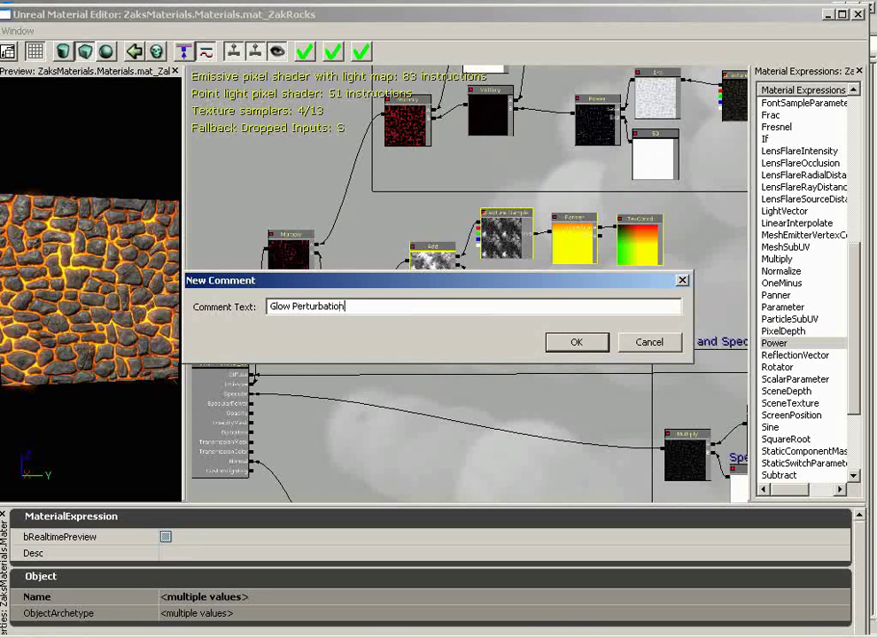
pyautogui.press('Return')
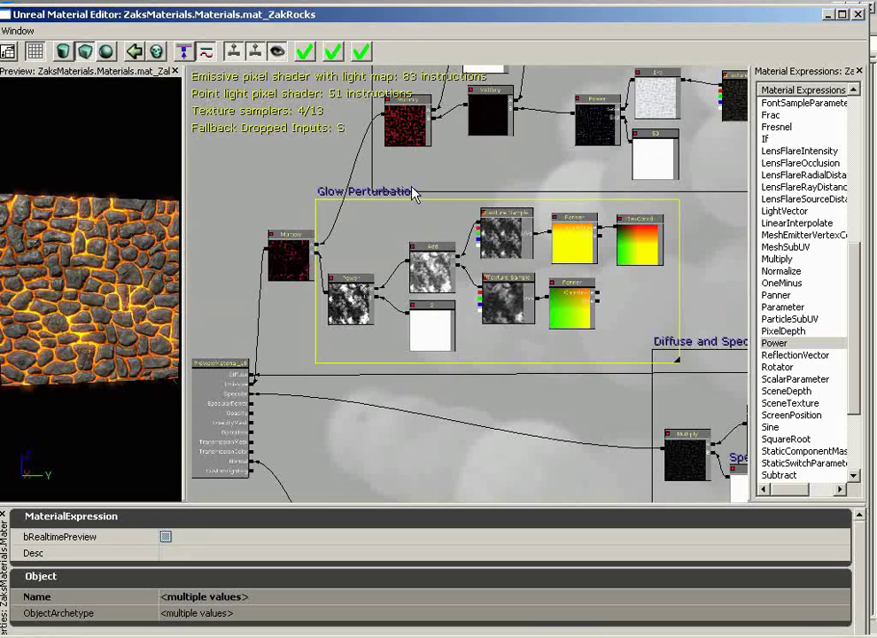
# Step: Reposition the Base Glow System and Glow Perturbation comment groups so they no longer crowd each other or the Multiply node
pyautogui.moveTo(635, 111); pyautogui.dragTo(571, 202)
pyautogui.scroll(-5, 569, 195)
pyautogui.click(401, 135)
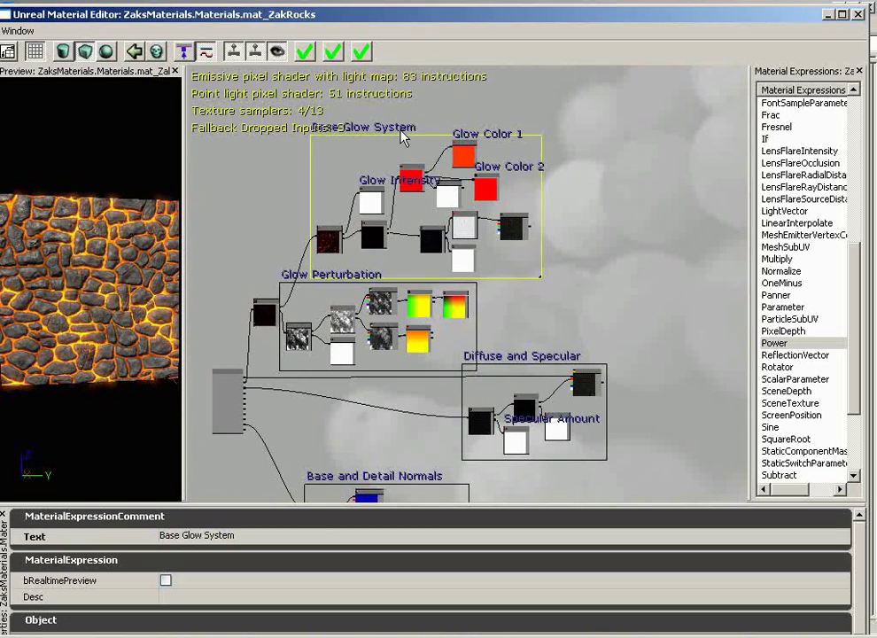
pyautogui.keyDown('ctrl'); pyautogui.moveTo(402, 136); pyautogui.dragTo(368, 87); pyautogui.keyUp('ctrl')
pyautogui.moveTo(346, 284); pyautogui.dragTo(406, 258)
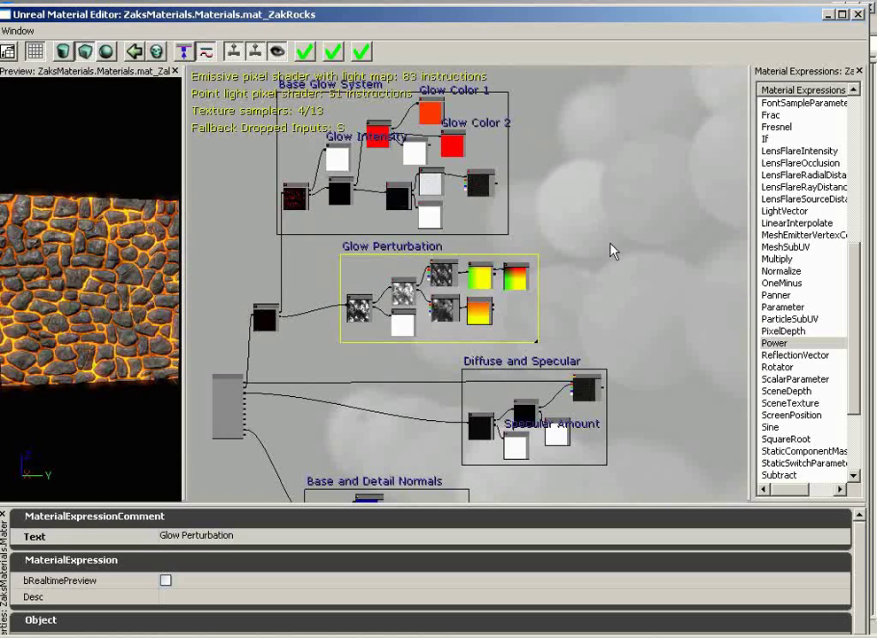
pyautogui.moveTo(579, 197); pyautogui.dragTo(647, 248)
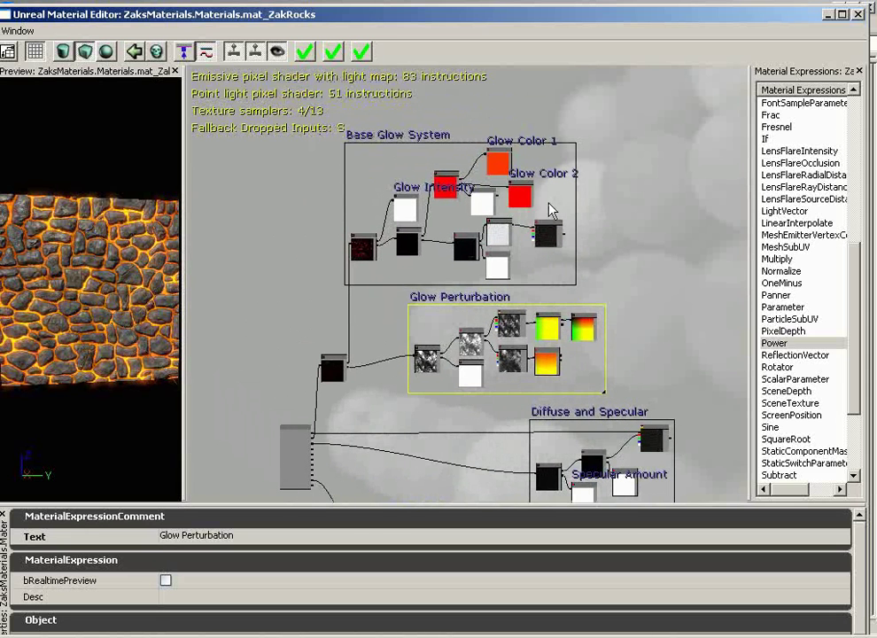
pyautogui.click(410, 139)
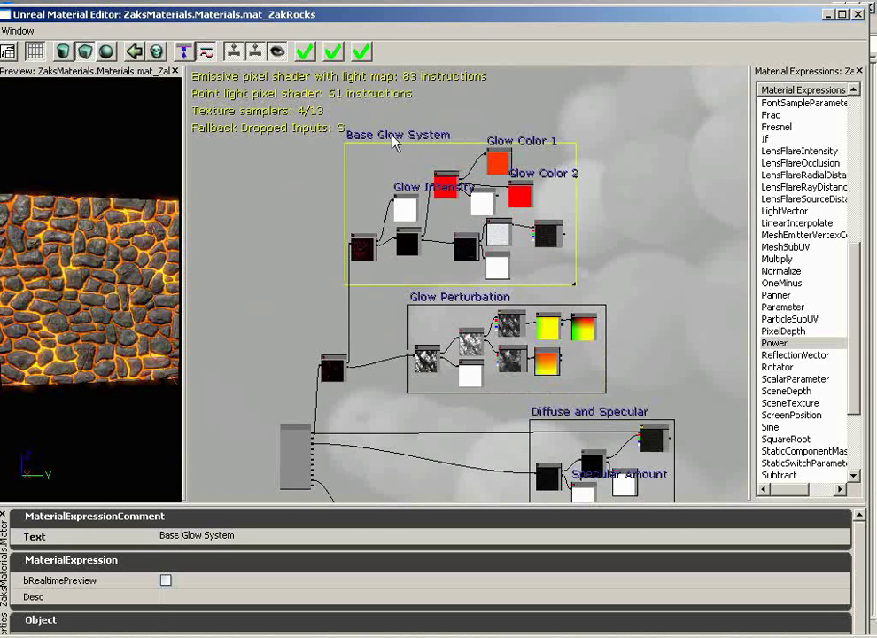
pyautogui.moveTo(410, 142); pyautogui.dragTo(419, 119)
pyautogui.click(415, 219)
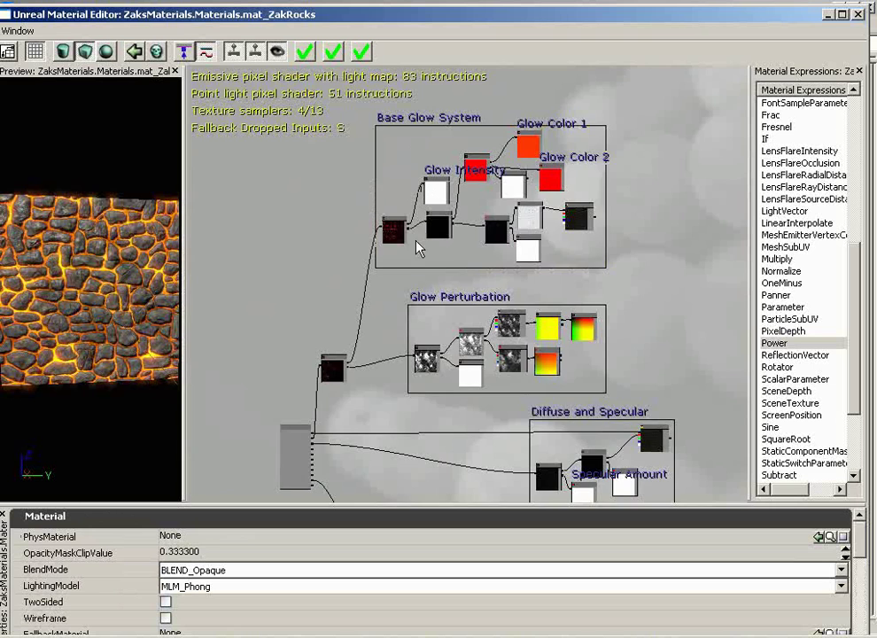
# Step: Examine how the Multiply node combines the Base Glow System and Glow Perturbation groups and feeds the material's Emissive channel
pyautogui.moveTo(279, 462); pyautogui.dragTo(325, 371)
pyautogui.scroll(3, 327, 379)
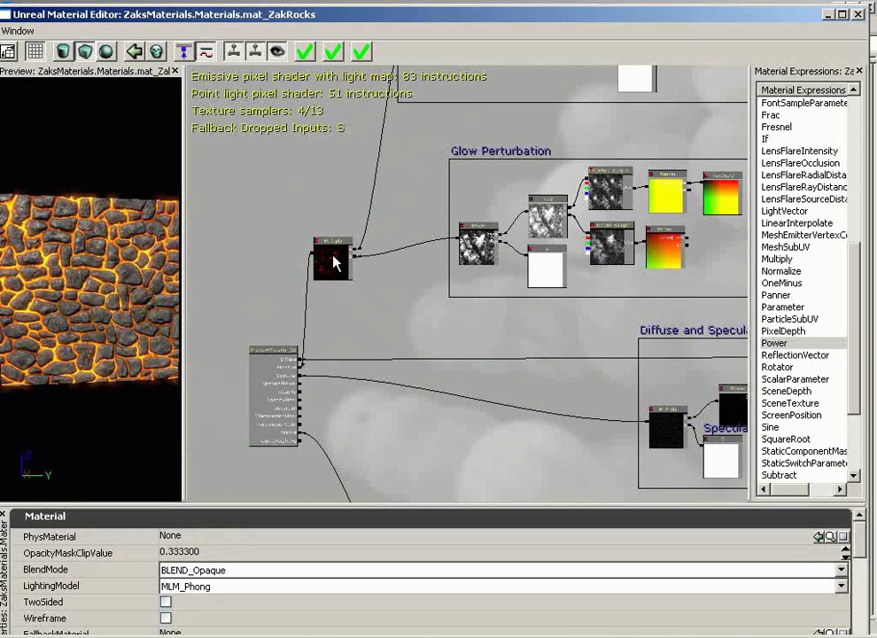
pyautogui.scroll(-3, 417, 270)
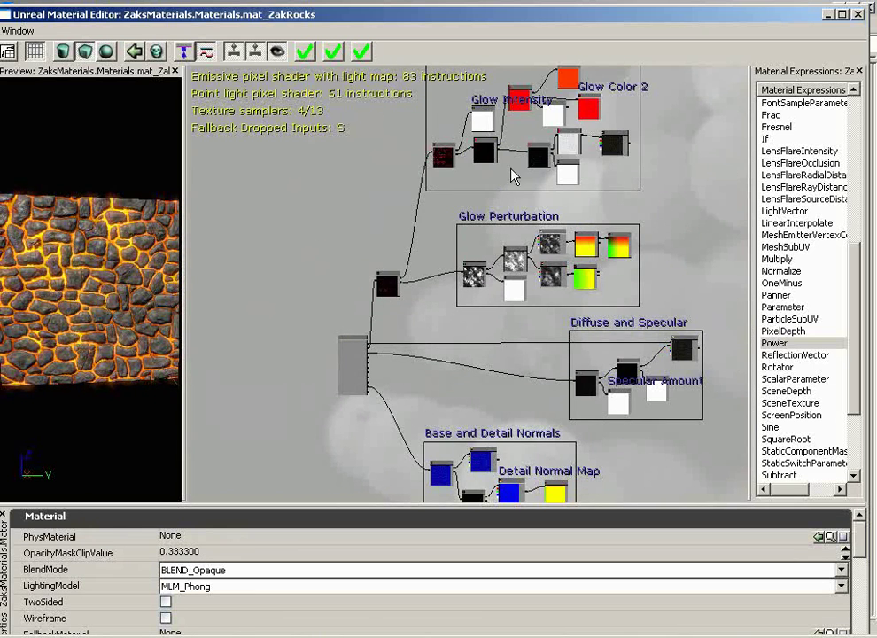
pyautogui.moveTo(643, 103); pyautogui.dragTo(638, 184)
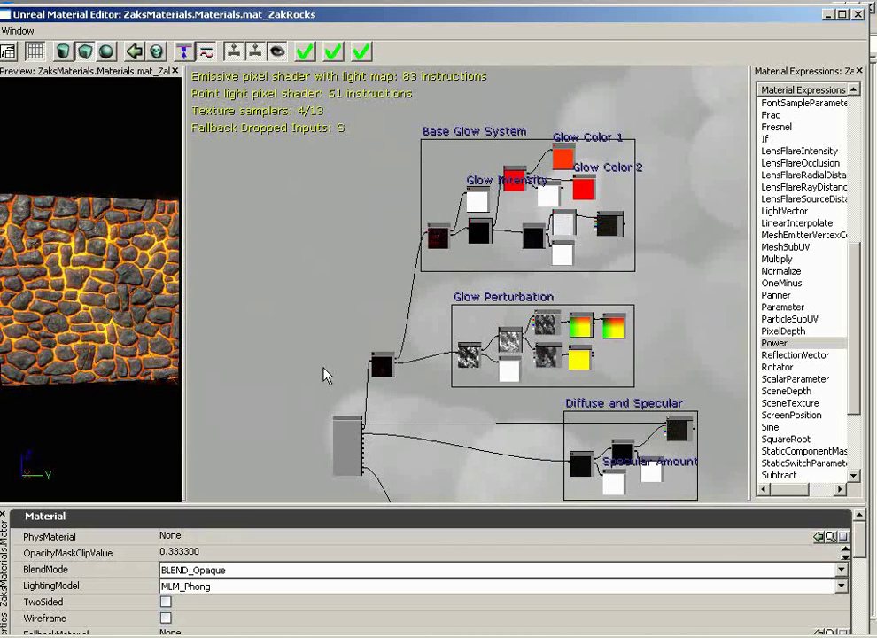
pyautogui.moveTo(383, 359); pyautogui.dragTo(386, 263)
pyautogui.moveTo(378, 416); pyautogui.dragTo(382, 505, button='right')
pyautogui.moveTo(381, 505); pyautogui.dragTo(187, 448)
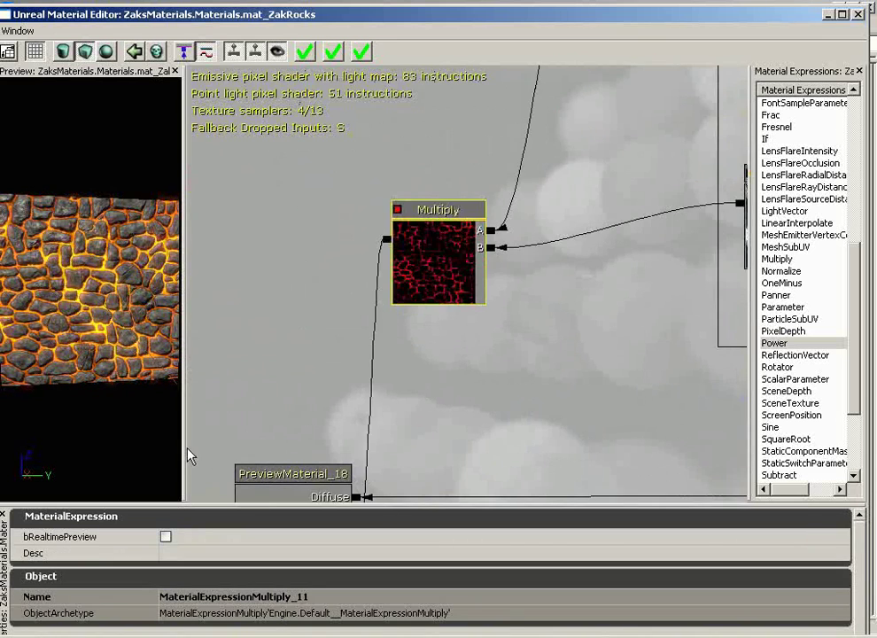
pyautogui.moveTo(547, 335); pyautogui.dragTo(479, 487)
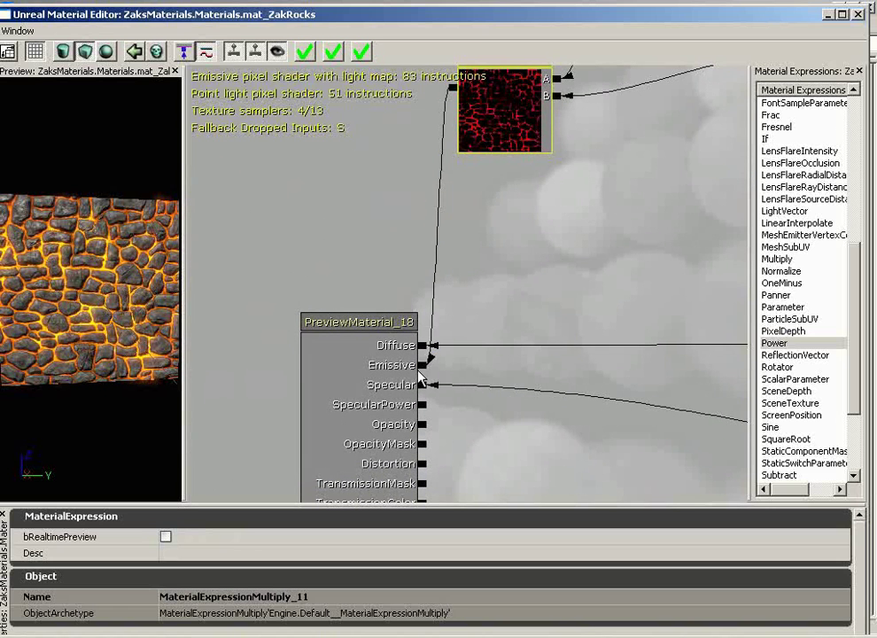
pyautogui.scroll(-6, 583, 274)
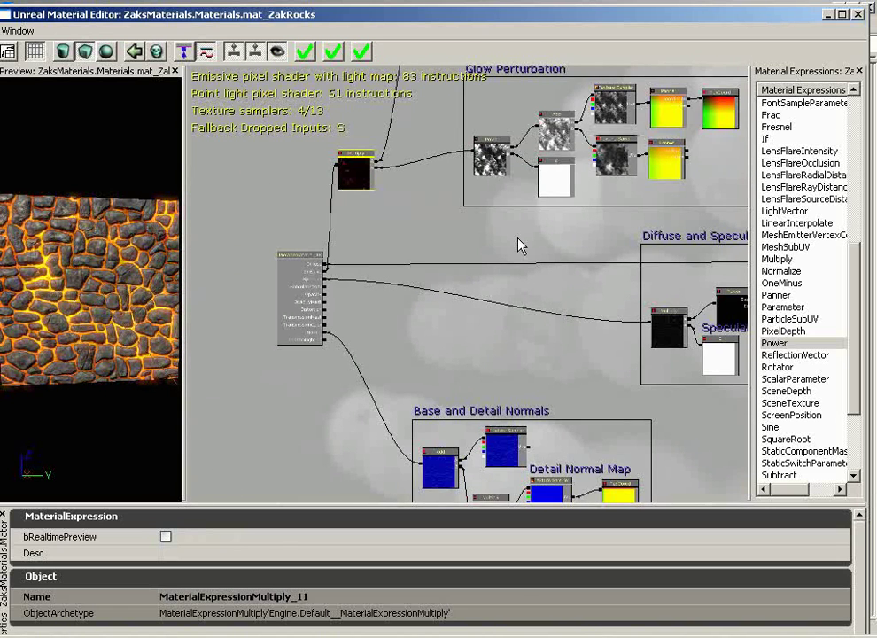
pyautogui.moveTo(594, 270); pyautogui.dragTo(518, 235)
pyautogui.scroll(-3, 618, 215)
pyautogui.moveTo(558, 133); pyautogui.dragTo(593, 236)
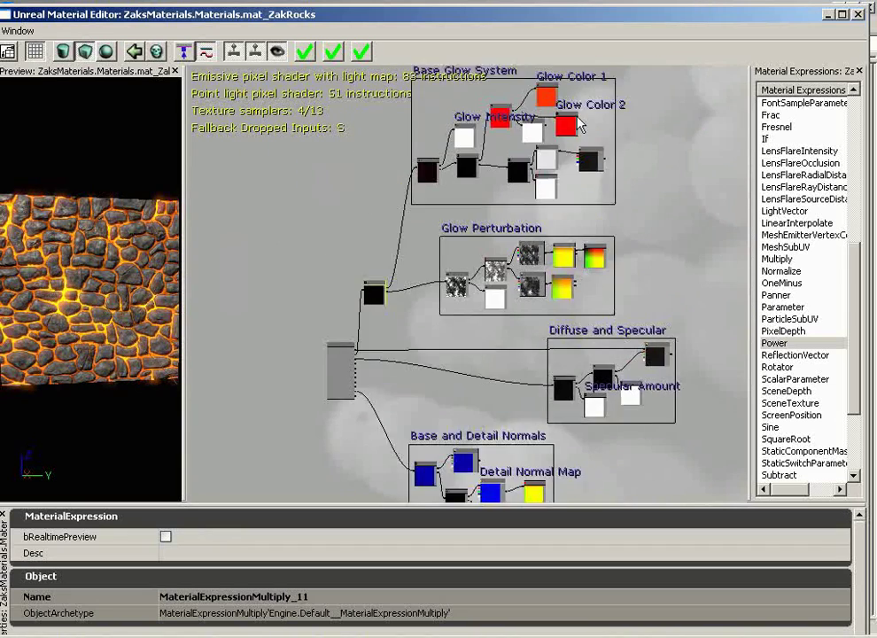
# Step: Move the Base Glow System and Glow Perturbation groups, together with their shared Multiply node, farther from the material node, past Diffuse and Specular
pyautogui.moveTo(577, 118); pyautogui.dragTo(567, 255)
pyautogui.click(498, 202)
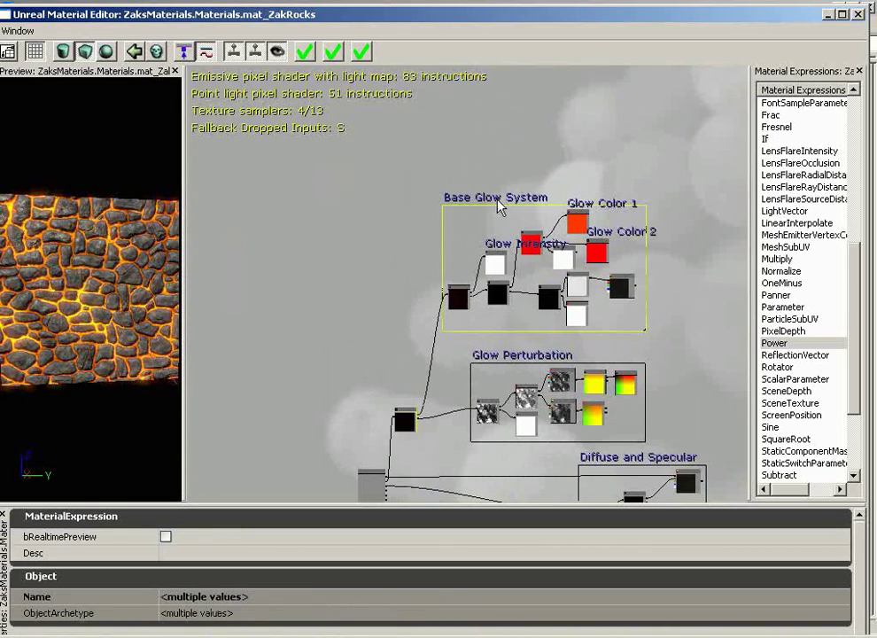
pyautogui.keyDown('ctrl'); pyautogui.click(521, 361); pyautogui.keyUp('ctrl')
pyautogui.keyDown('ctrl'); pyautogui.moveTo(521, 362); pyautogui.dragTo(687, 397); pyautogui.keyUp('ctrl')
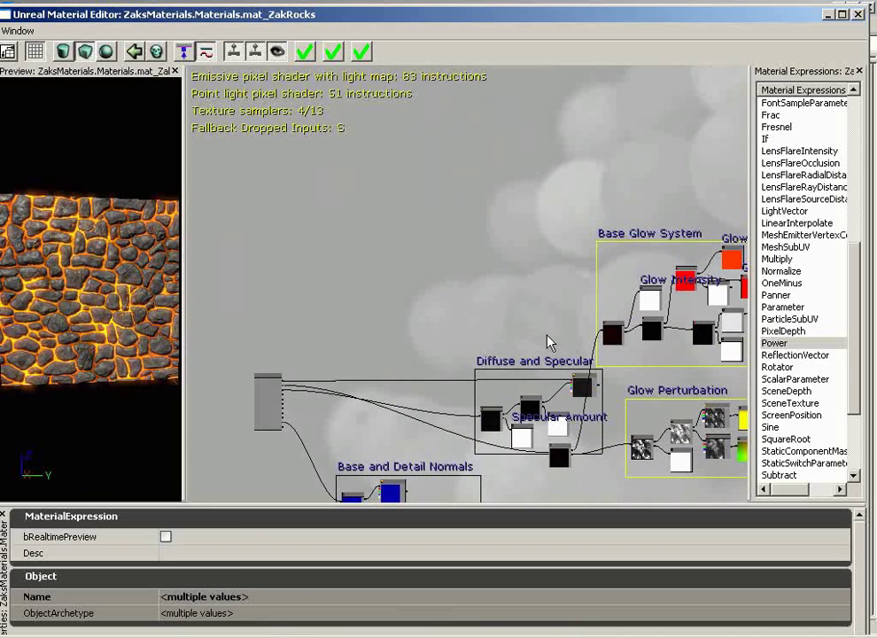
# Step: Move the Diffuse and Specular comment group into the free space above the material node's connections
pyautogui.click(504, 365)
pyautogui.keyDown('ctrl'); pyautogui.moveTo(505, 365); pyautogui.dragTo(356, 220); pyautogui.keyUp('ctrl')
pyautogui.moveTo(391, 366); pyautogui.dragTo(425, 369)
# Step: Place the glow Multiply node between the material node and the two glow groups, below Diffuse and Specular and above Base and Detail Normals
pyautogui.moveTo(425, 361); pyautogui.dragTo(400, 502, button='right')
pyautogui.click(435, 294)
pyautogui.keyDown('ctrl'); pyautogui.moveTo(453, 319); pyautogui.dragTo(542, 473); pyautogui.keyUp('ctrl')
pyautogui.moveTo(546, 314); pyautogui.dragTo(645, 509)
pyautogui.scroll(-4, 607, 432)
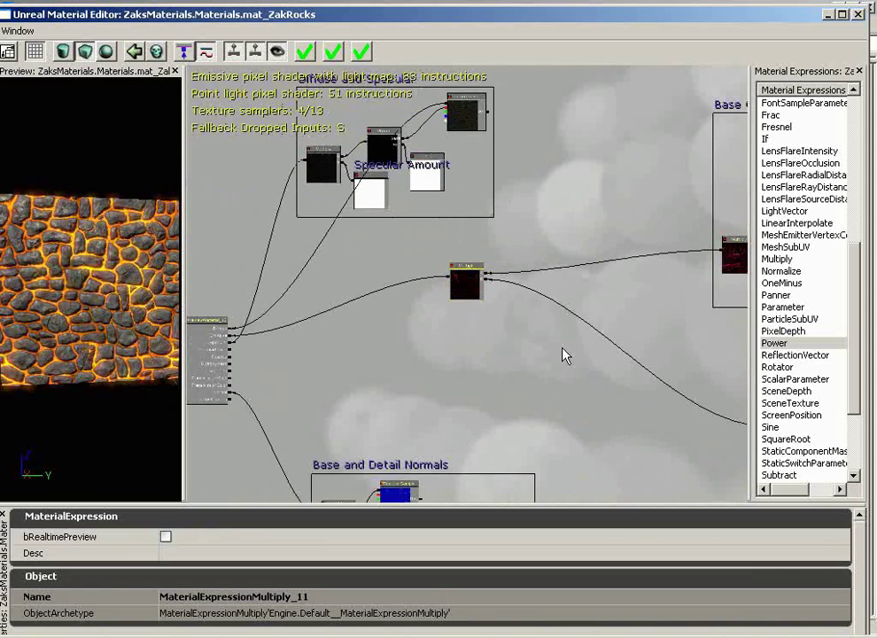
pyautogui.keyDown('ctrl'); pyautogui.moveTo(470, 286); pyautogui.dragTo(472, 375); pyautogui.keyUp('ctrl')
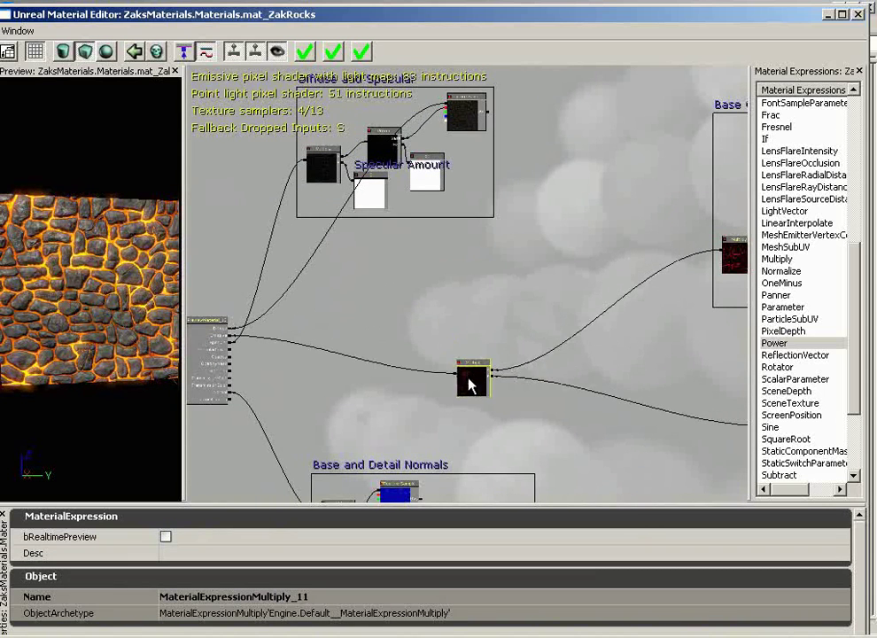
pyautogui.scroll(3, 324, 356)
pyautogui.moveTo(310, 428); pyautogui.dragTo(188, 486)
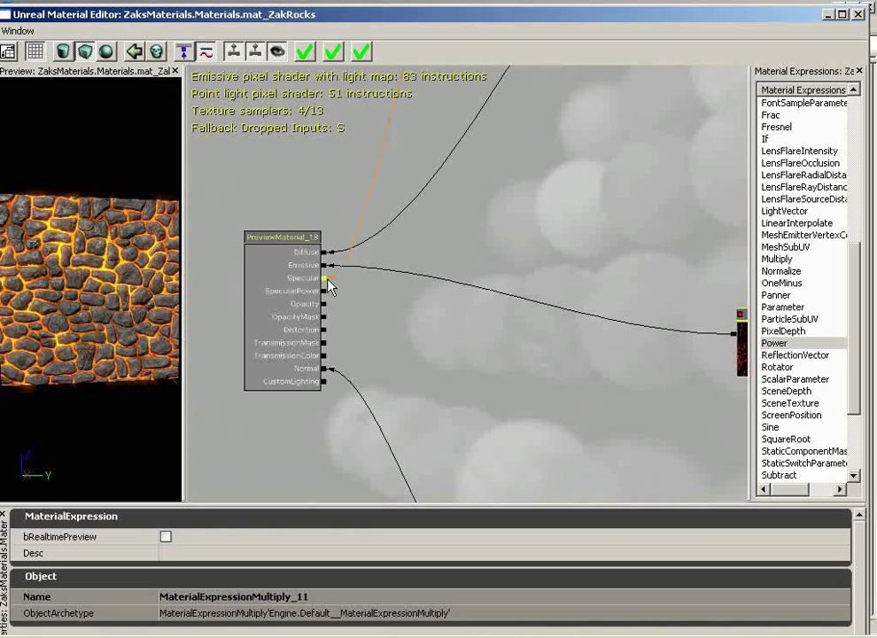
pyautogui.scroll(-5, 408, 269)
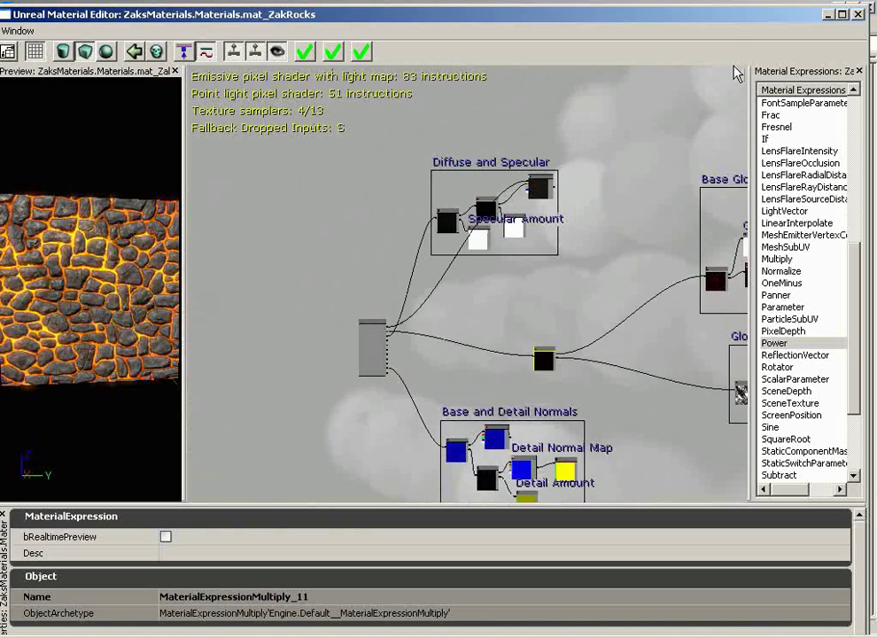
# Step: Move the Base Glow System and Glow Perturbation groups closer to the Multiply node, stacked one above the other
pyautogui.moveTo(729, 83); pyautogui.dragTo(504, 14)
pyautogui.click(515, 113)
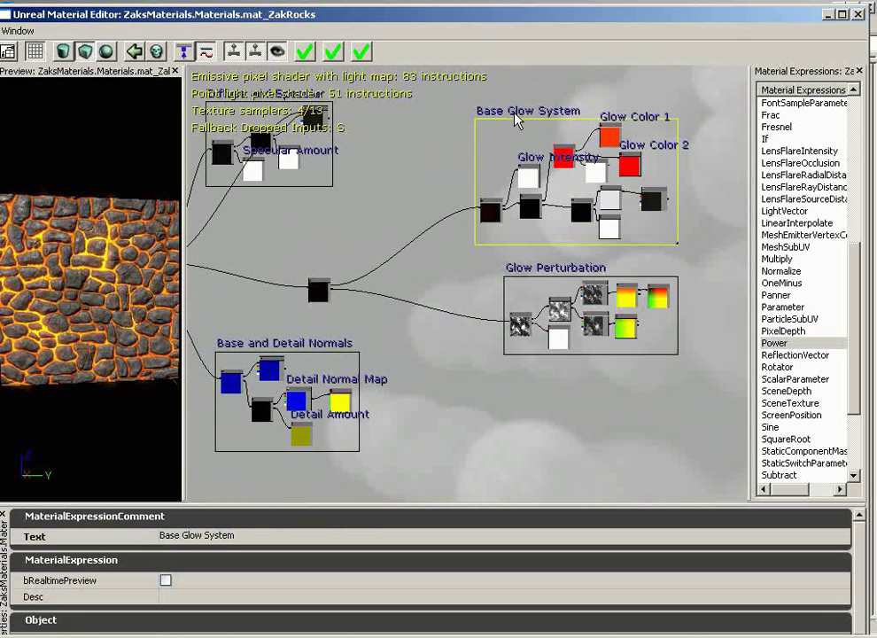
pyautogui.moveTo(517, 122); pyautogui.dragTo(404, 111)
pyautogui.click(547, 276)
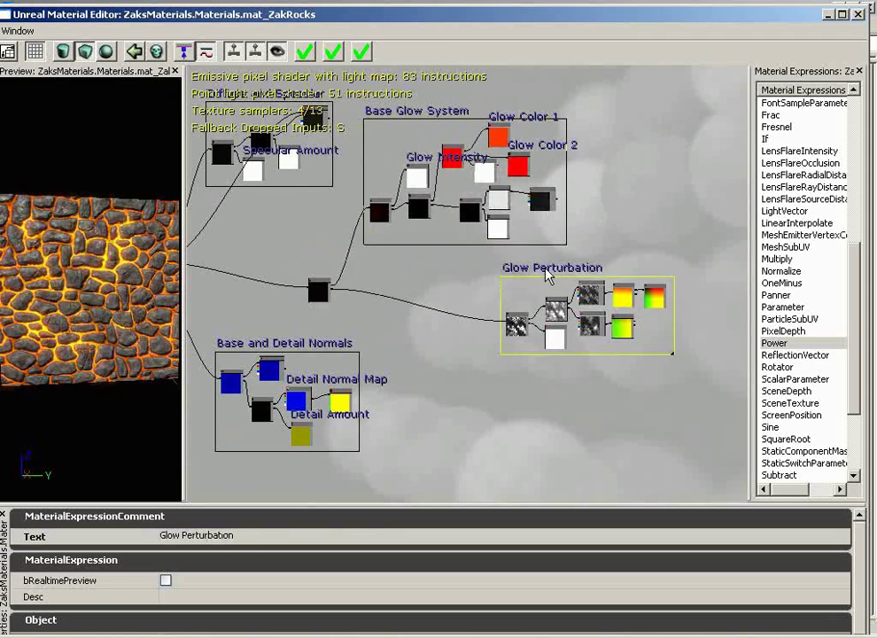
pyautogui.moveTo(546, 276); pyautogui.dragTo(433, 265)
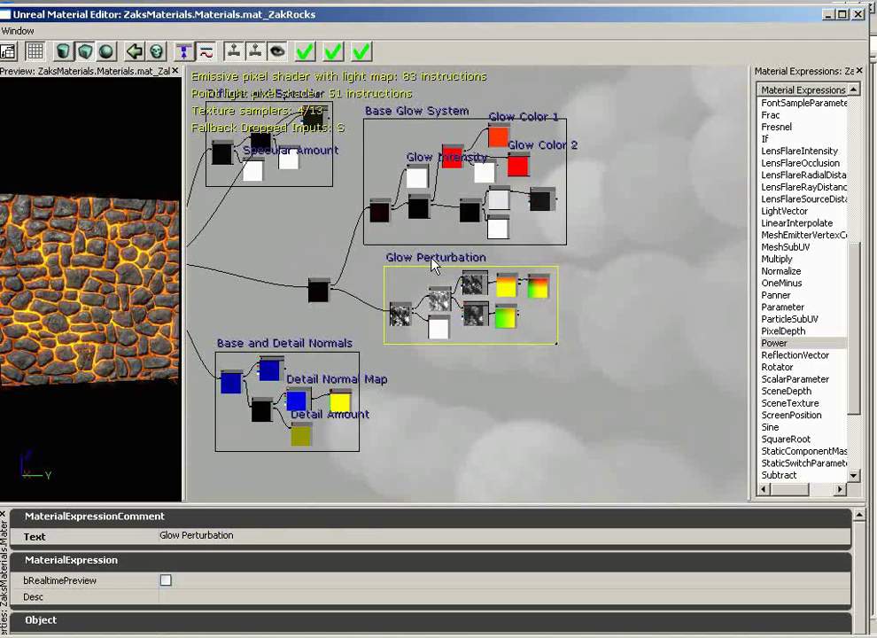
pyautogui.scroll(3, 279, 229)
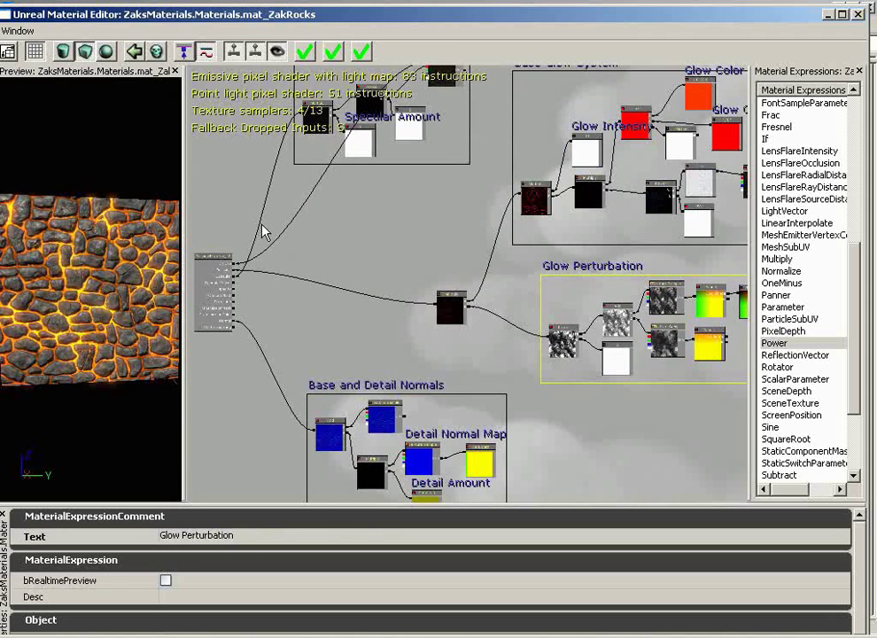
pyautogui.scroll(-4, 250, 268)
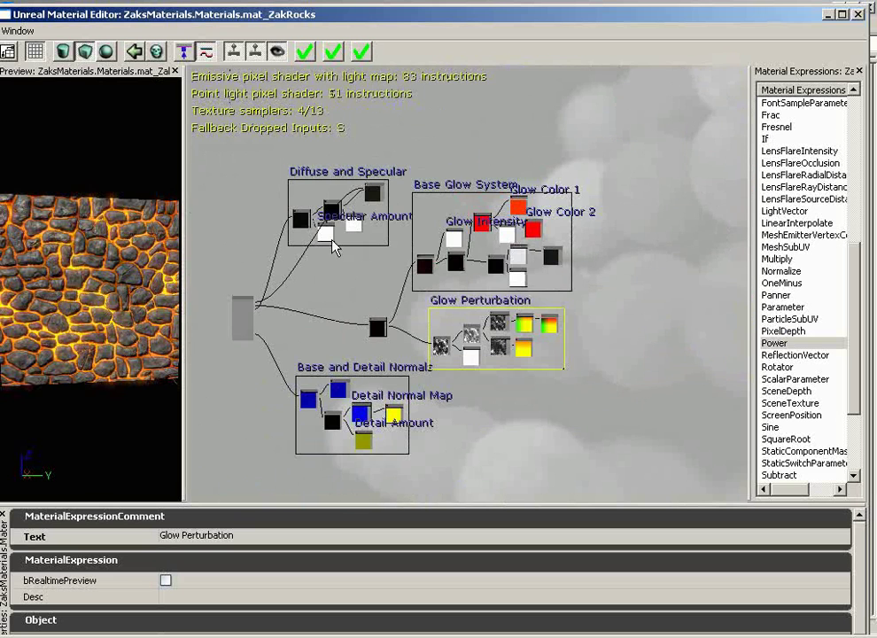